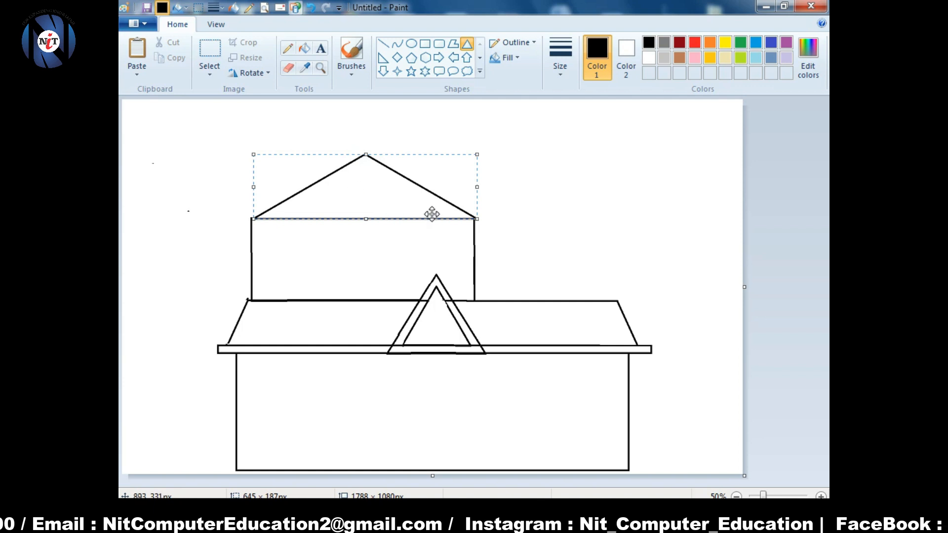
- Nudge the upper triangular roof slightly to the left
drag(333, 192, 330, 193)
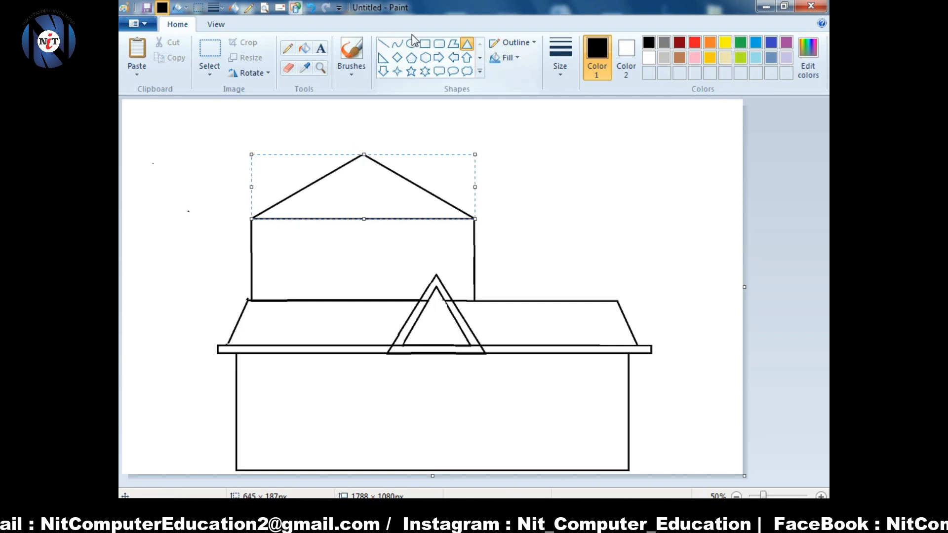
- Draw outer outline lines above both slopes of the upper roof
click(383, 43)
mouse_move(242, 219)
mouse_down()
mouse_move(360, 148)
mouse_move(339, 116)
mouse_move(364, 145)
mouse_up()
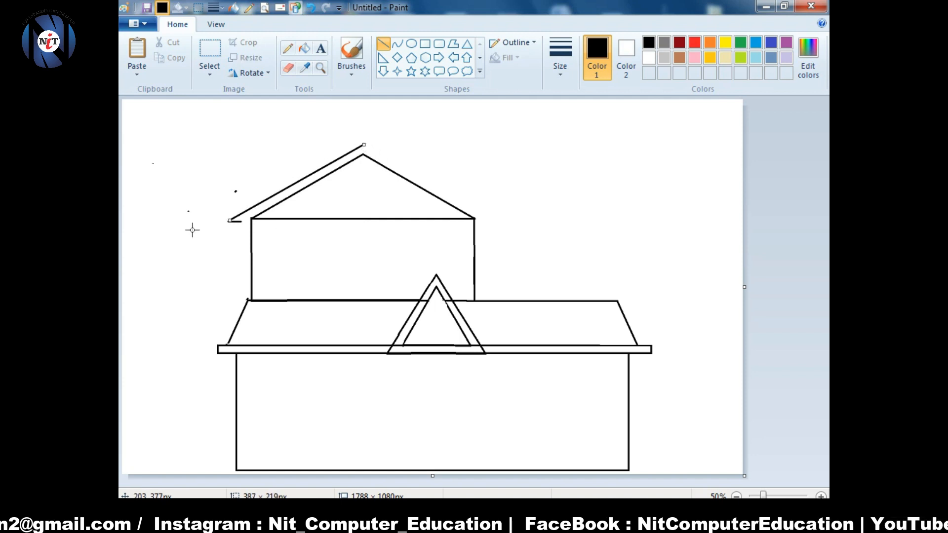
mouse_move(364, 144)
mouse_down()
mouse_move(451, 197)
mouse_move(474, 294)
mouse_move(577, 305)
mouse_up()
- Erase the upper box's right wall and roof end, undoing a stray line
click(288, 69)
click(383, 44)
key(ctrl+z)
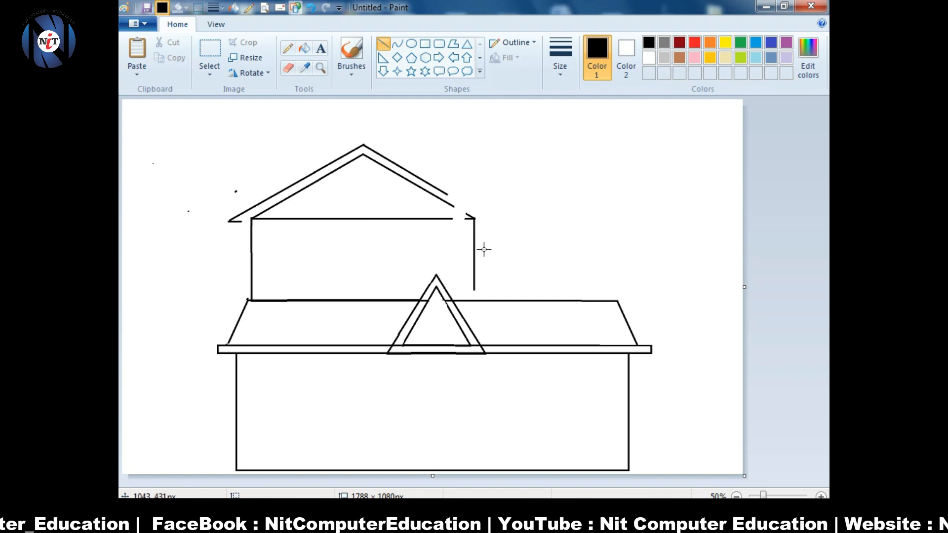
click(288, 68)
mouse_move(477, 279)
mouse_down()
mouse_move(454, 207)
mouse_move(617, 300)
mouse_up()
click(425, 44)
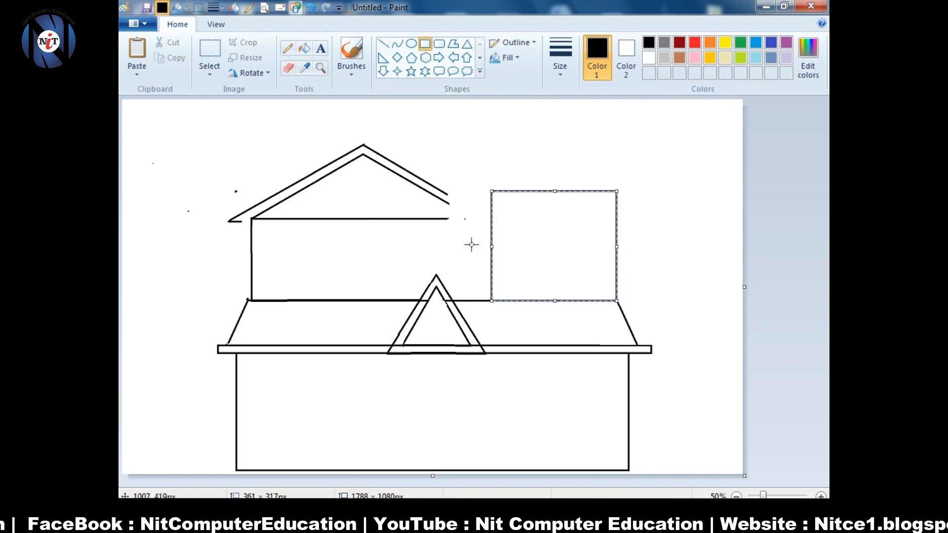
- Select the upper roof and raise it about 30 px
click(211, 67)
drag(208, 123, 450, 237)
drag(373, 181, 371, 167)
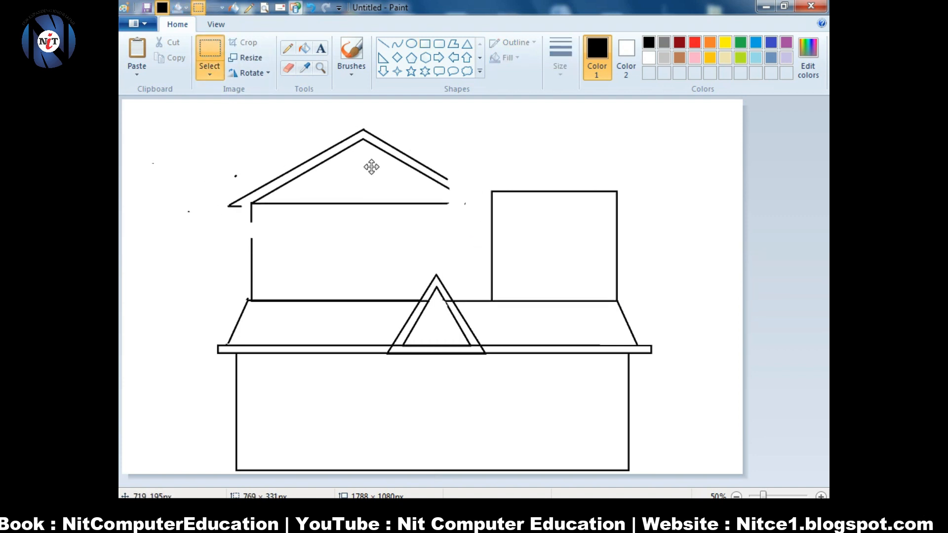
- Extend the left wall up with a line to close the gap below the roof
click(384, 46)
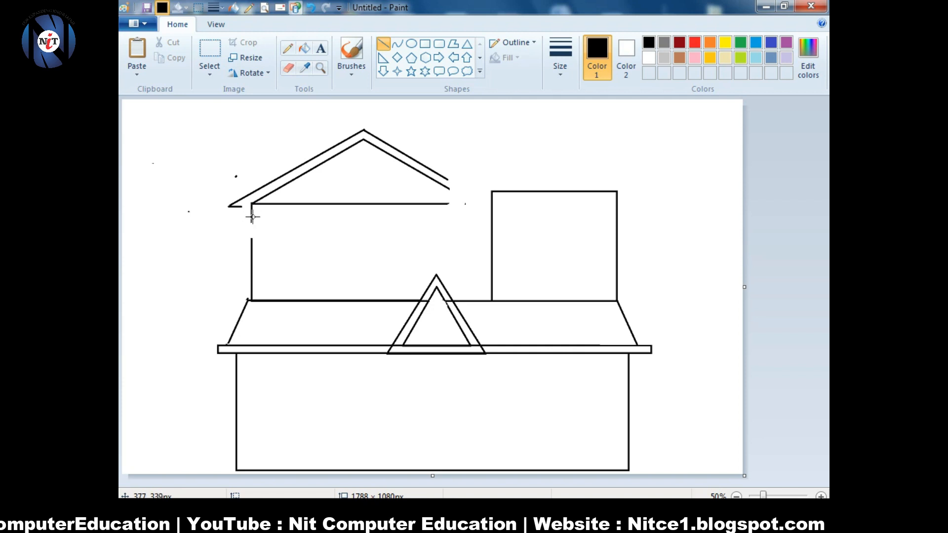
drag(253, 242, 252, 242)
key(ctrl+z)
click(222, 220)
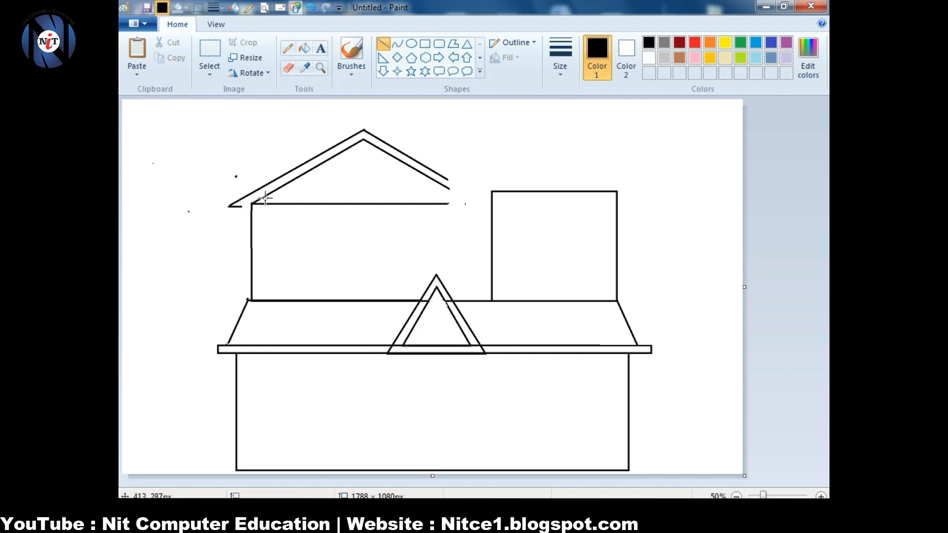
- Add a short joining edge at the upper roof's left corner
drag(250, 204, 204, 236)
key(ctrl+z)
drag(218, 226, 281, 185)
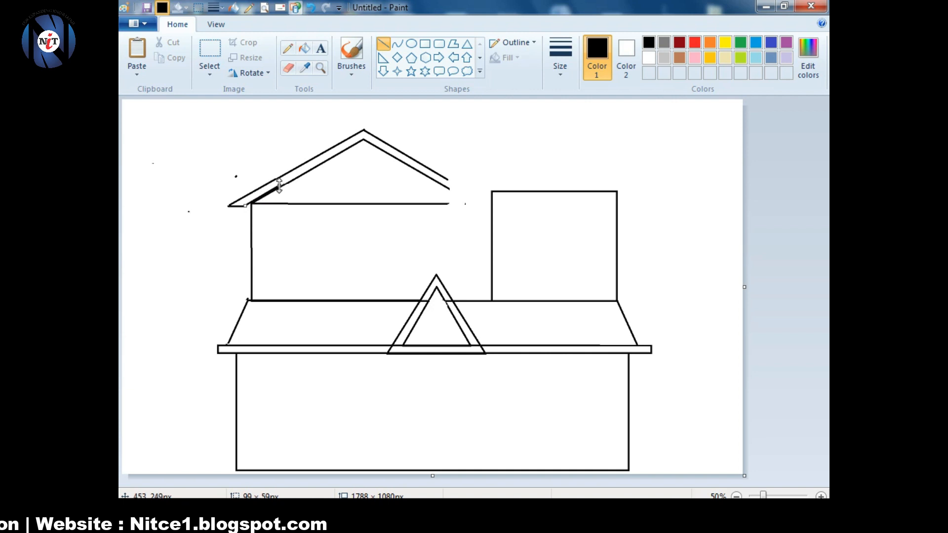
click(149, 213)
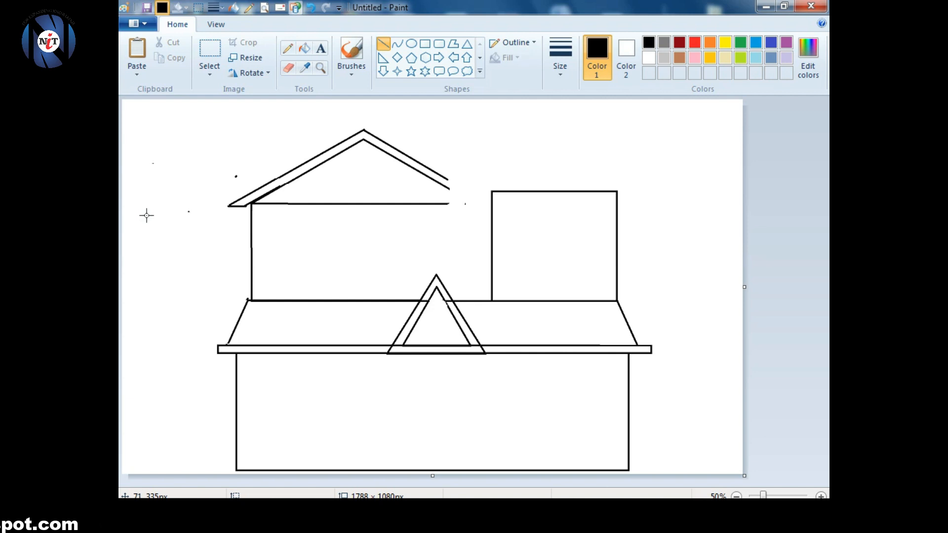
- Draw a triangular roof above the right box and lower its peak to flatten it
click(467, 43)
mouse_move(458, 104)
mouse_down()
mouse_move(607, 188)
mouse_move(622, 181)
mouse_move(617, 192)
mouse_up()
drag(553, 106, 553, 131)
- Lift the left upper roof about 25 px and redraw the left wall to close the gap
click(209, 49)
drag(221, 117, 474, 224)
drag(422, 174, 422, 162)
click(383, 44)
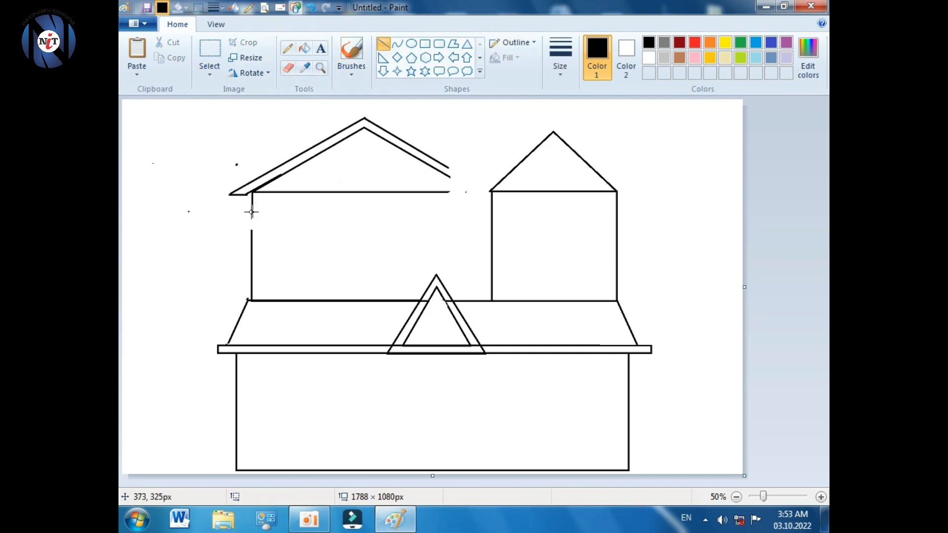
drag(252, 213, 251, 247)
key(ctrl+z)
key(ctrl+z)
click(232, 246)
- Delete a strip from the right tower and lower its roof onto the shortened walls
click(209, 52)
drag(481, 222, 703, 233)
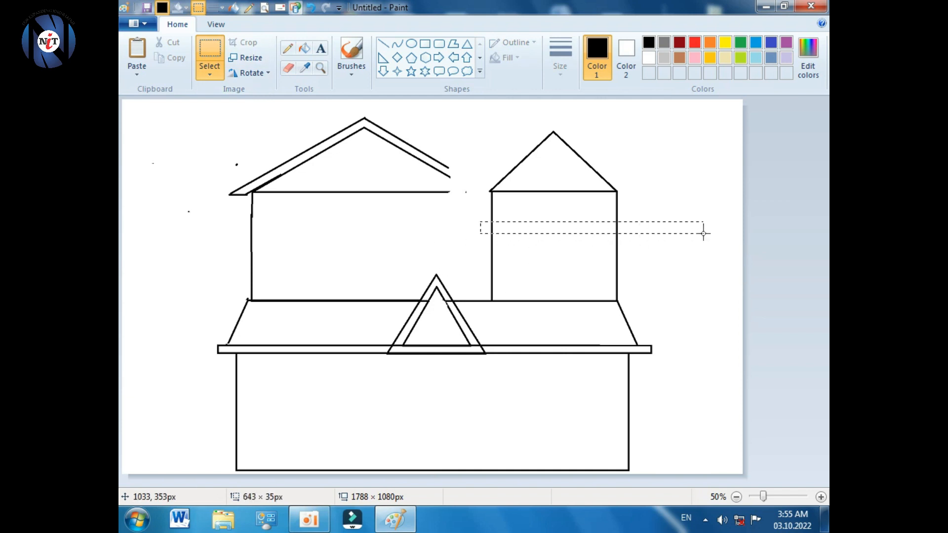
key(Delete)
mouse_move(468, 118)
mouse_down()
mouse_move(537, 184)
mouse_move(642, 222)
mouse_up()
drag(561, 180, 560, 193)
click(494, 232)
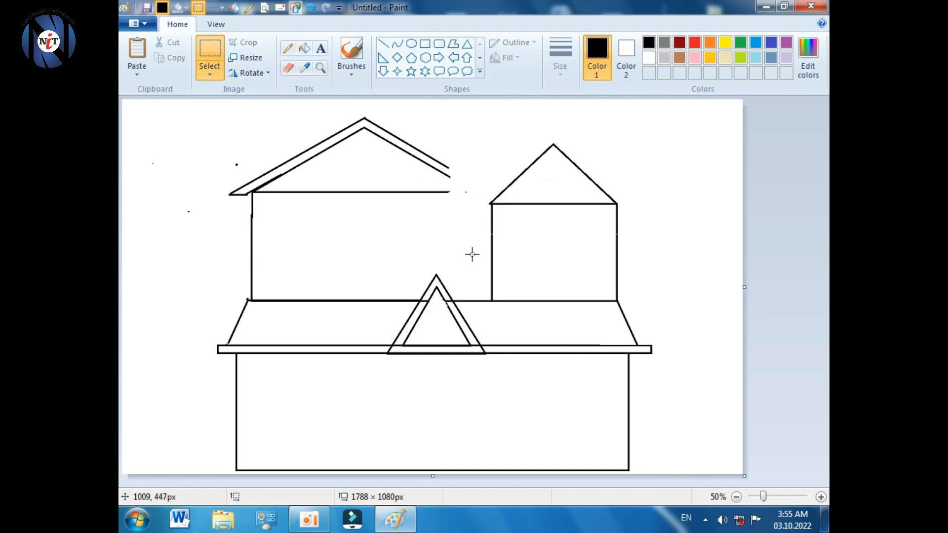
- Redraw the tower's left and right wall lines to close the gaps
click(383, 44)
drag(491, 222, 492, 275)
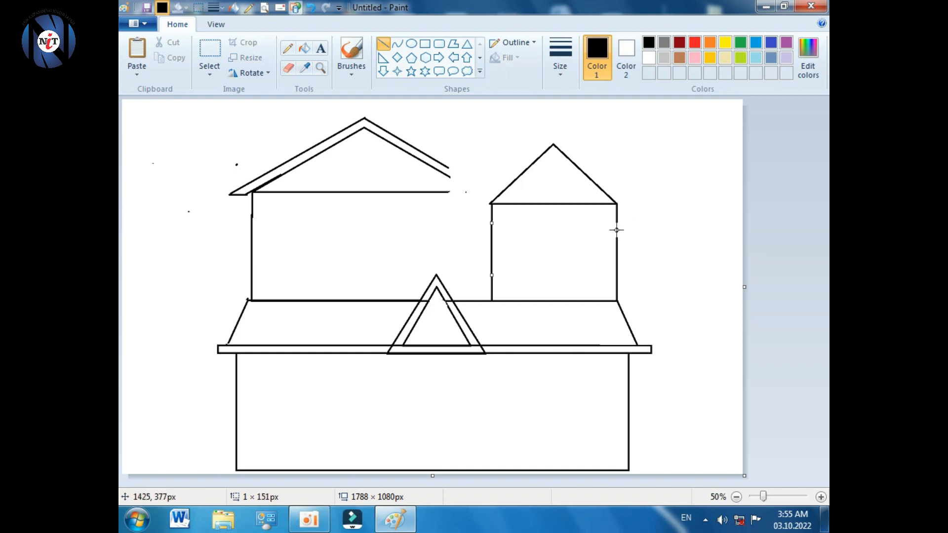
drag(616, 231, 623, 262)
click(583, 229)
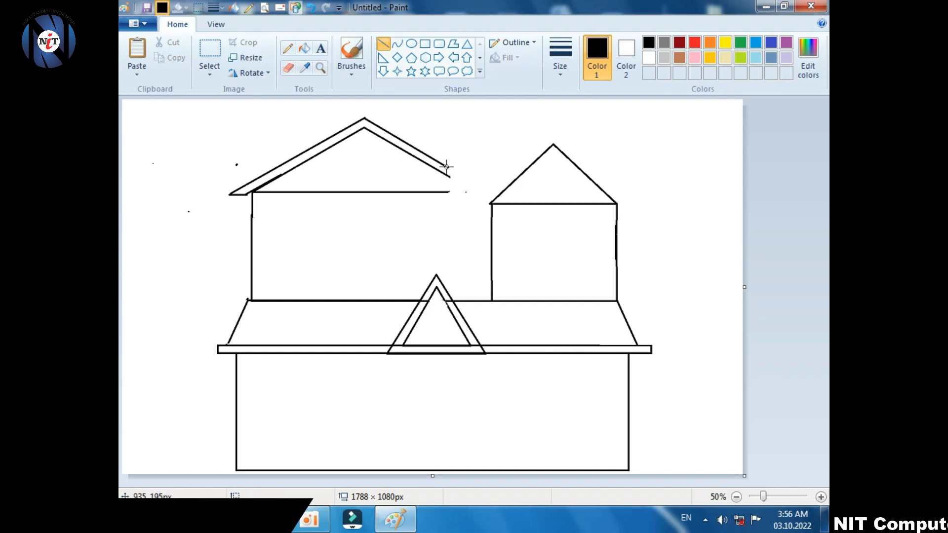
- Remove a misplaced connecting roof line and shift the whole tower left toward the main roof
drag(448, 173, 498, 196)
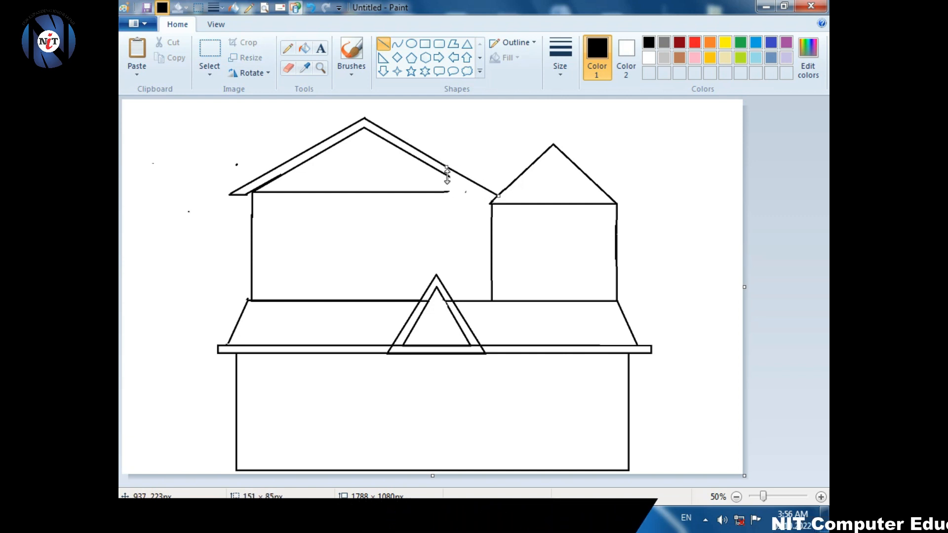
click(465, 174)
click(210, 51)
drag(454, 168, 499, 198)
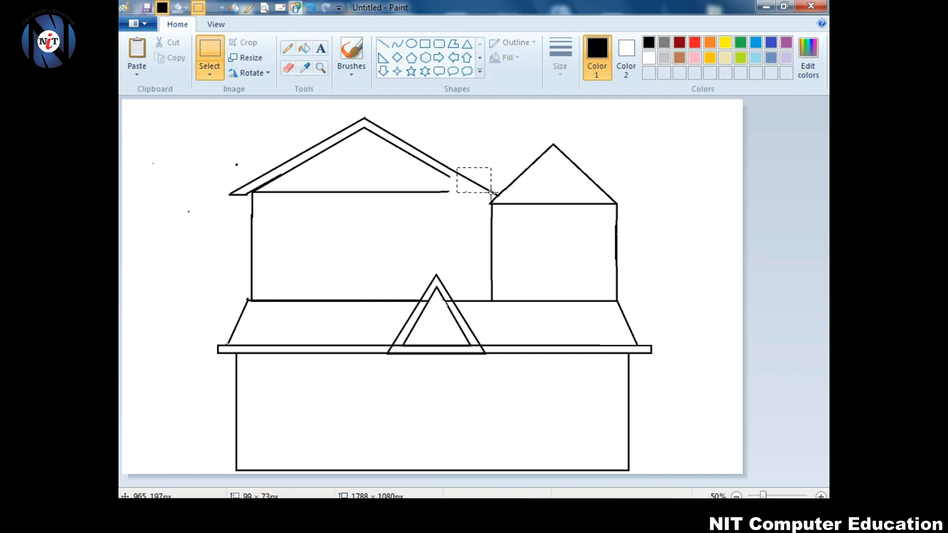
key(Delete)
drag(472, 105, 645, 296)
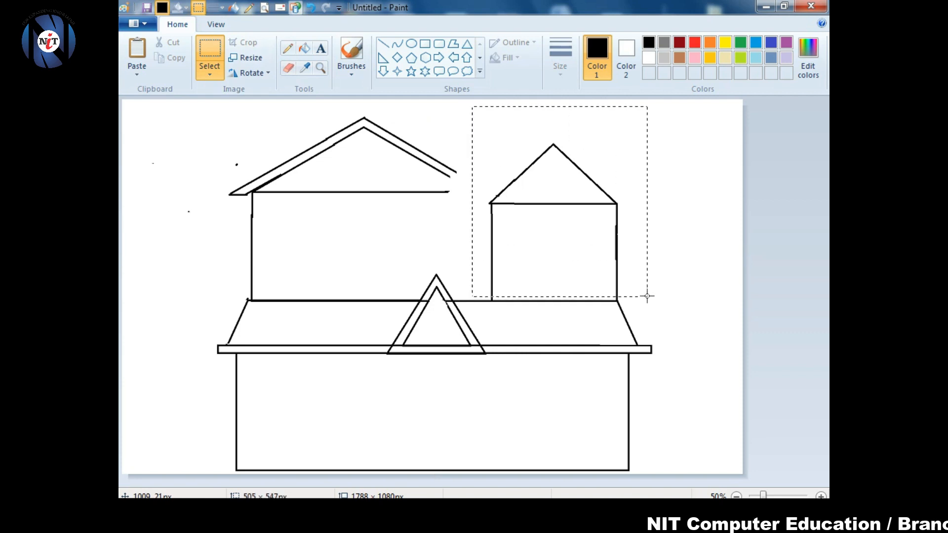
drag(572, 257, 561, 256)
click(668, 196)
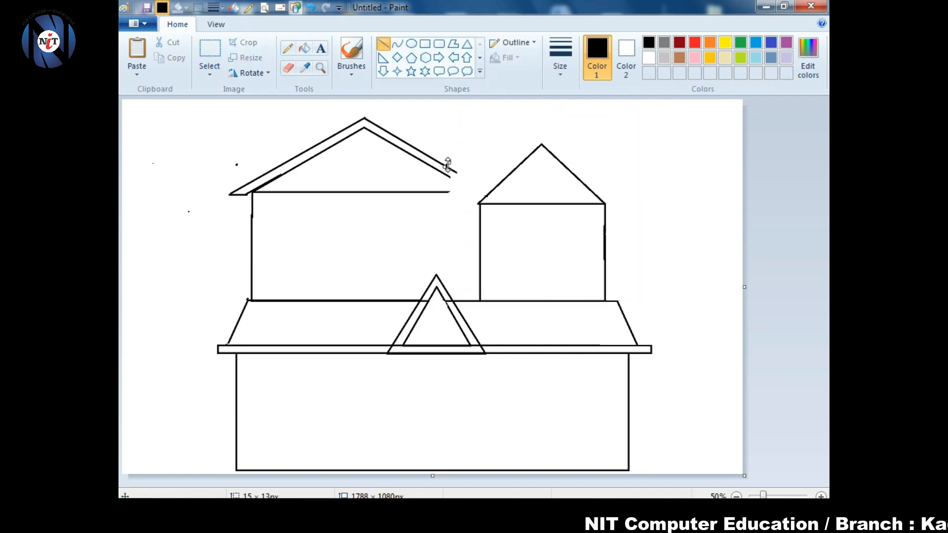
- Extend the left roof's outer and inner slopes down to the tower's roof and erase a stray dot
click(288, 68)
click(383, 44)
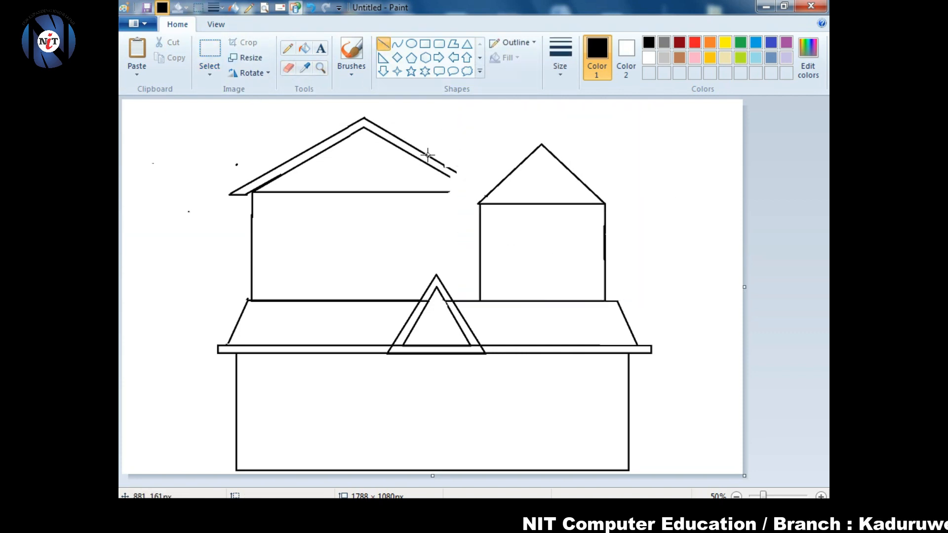
mouse_move(427, 156)
mouse_down()
mouse_move(502, 199)
mouse_move(478, 164)
mouse_move(486, 196)
mouse_up()
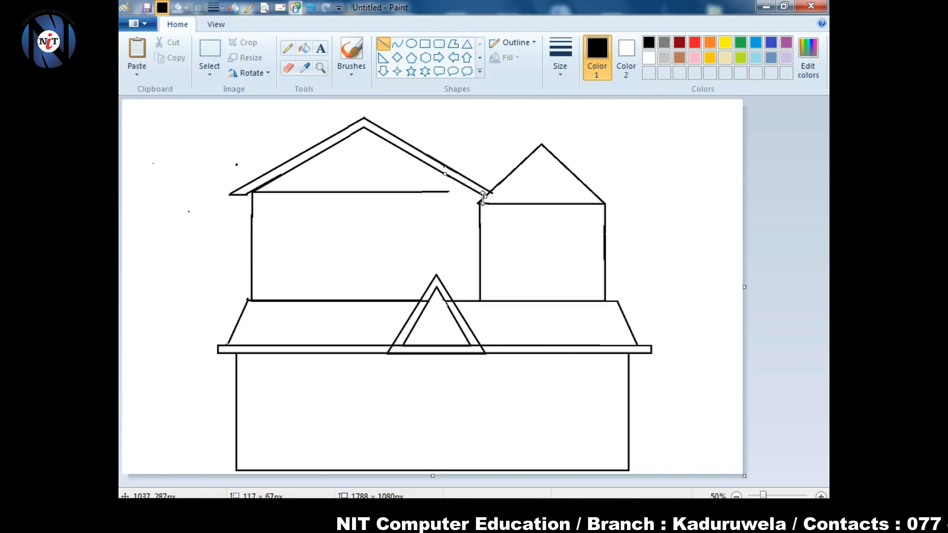
click(442, 218)
click(288, 68)
click(441, 218)
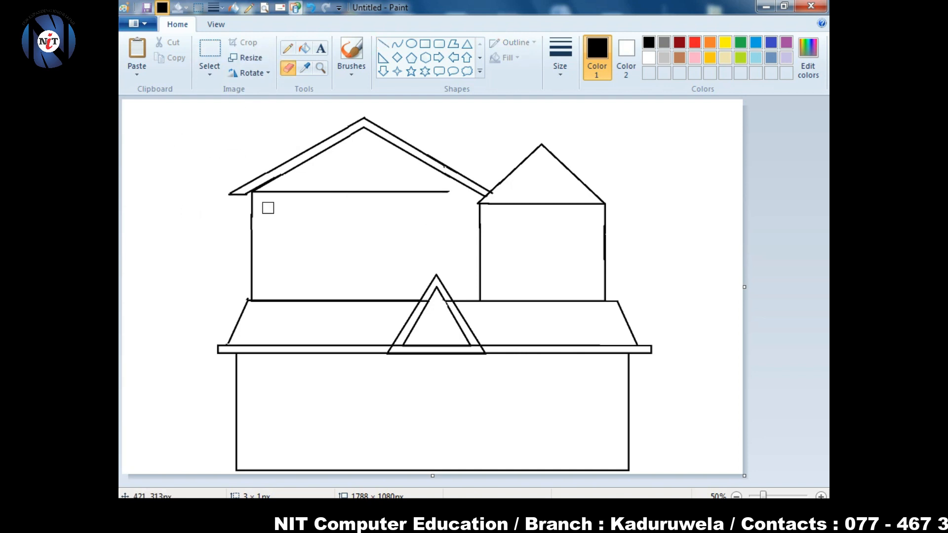
- Erase the ceiling line under the left upper roof
mouse_move(269, 192)
mouse_down()
mouse_move(413, 194)
mouse_move(441, 204)
mouse_move(261, 194)
mouse_move(267, 201)
mouse_move(253, 211)
mouse_move(251, 233)
mouse_up()
click(382, 43)
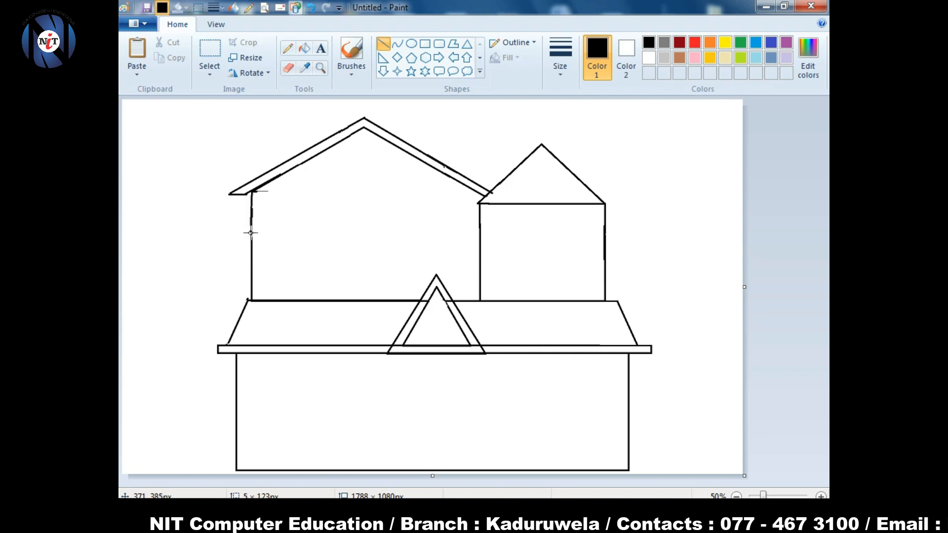
click(289, 68)
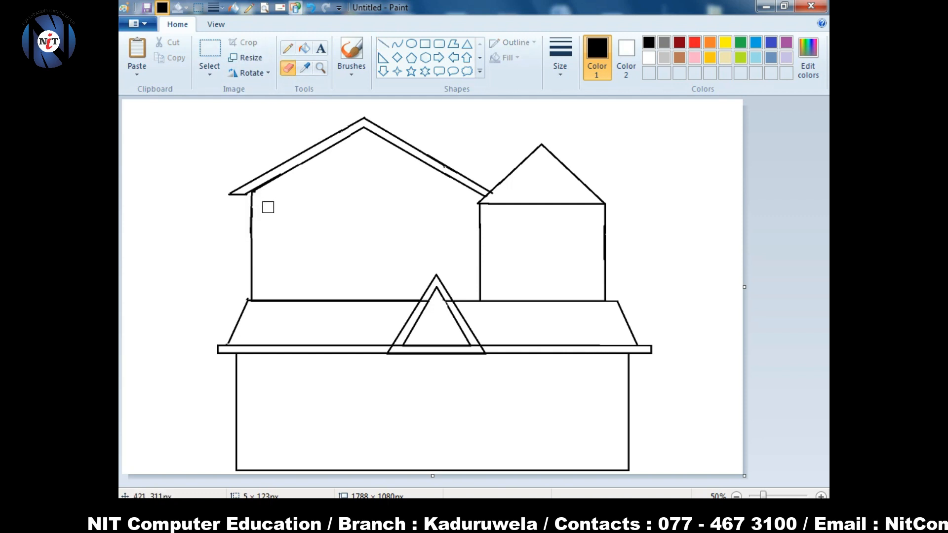
click(383, 43)
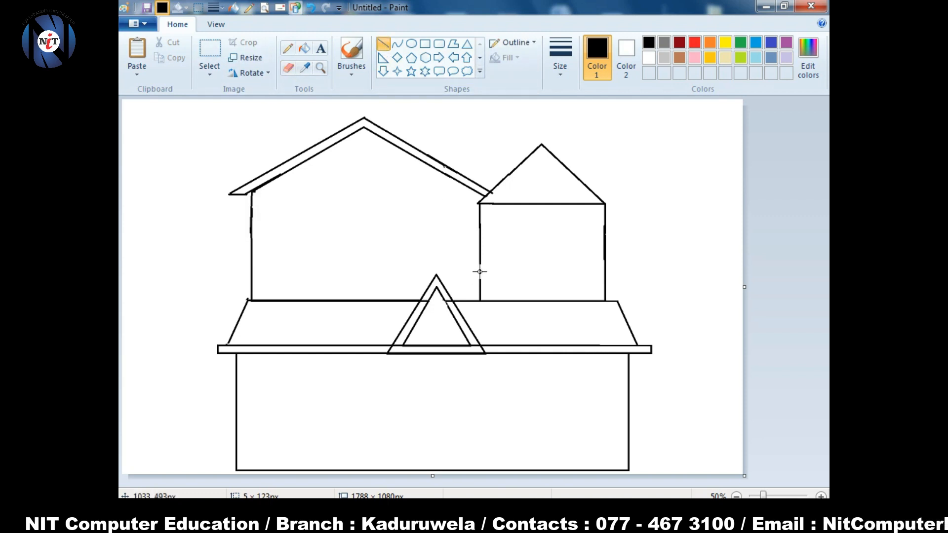
- Draw a floor line across the tower and erase the tower gable's base and inner lines
drag(480, 271, 603, 270)
click(526, 233)
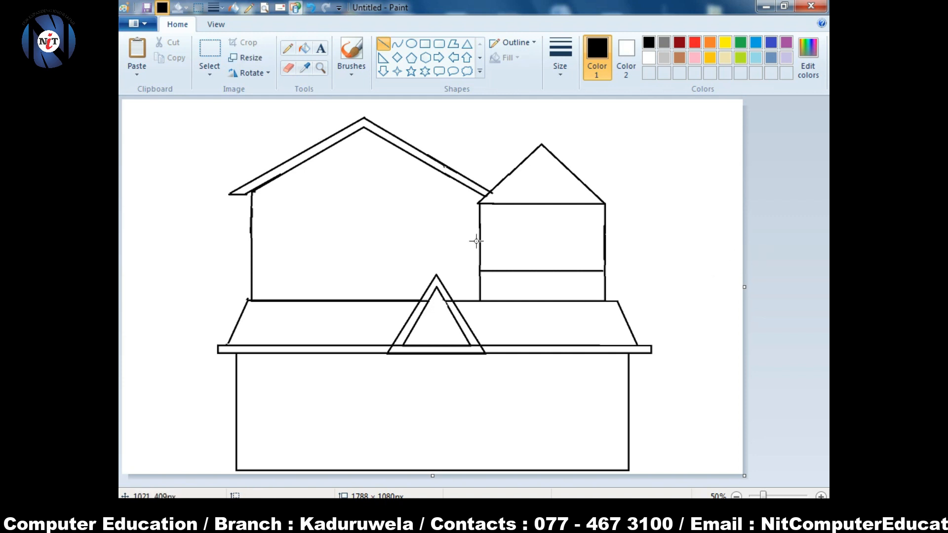
mouse_move(502, 192)
mouse_down()
mouse_move(544, 156)
mouse_move(591, 203)
mouse_up()
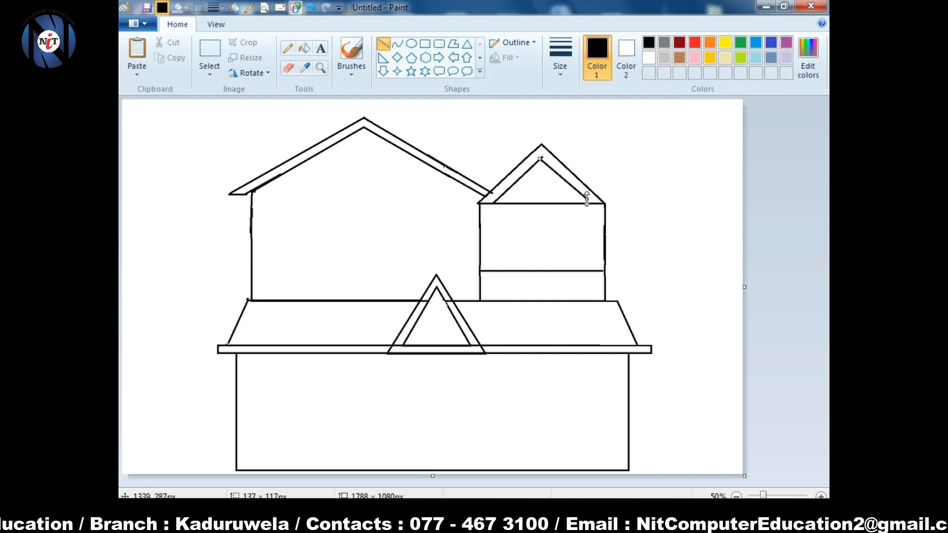
click(288, 68)
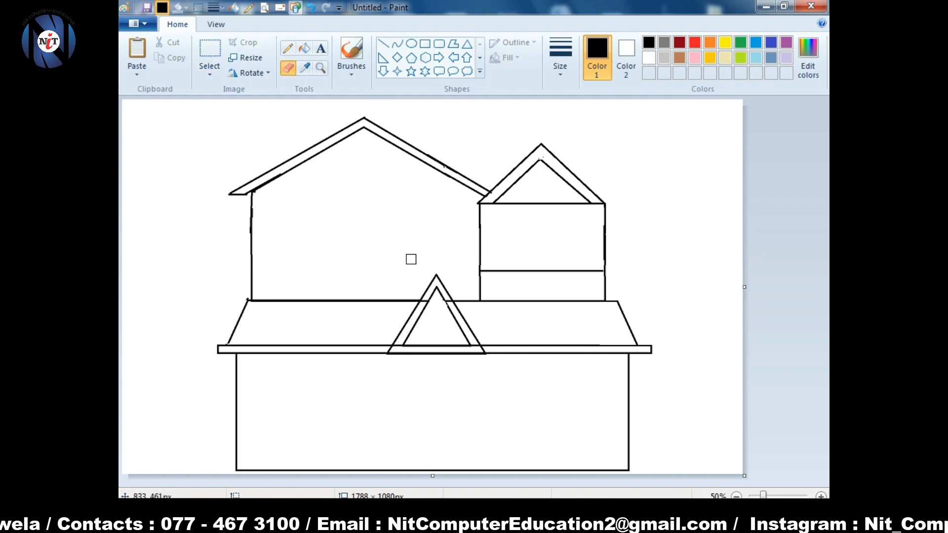
mouse_move(510, 214)
mouse_down()
mouse_move(543, 196)
mouse_move(494, 202)
mouse_move(546, 162)
mouse_move(582, 204)
mouse_move(524, 205)
mouse_move(587, 214)
mouse_up()
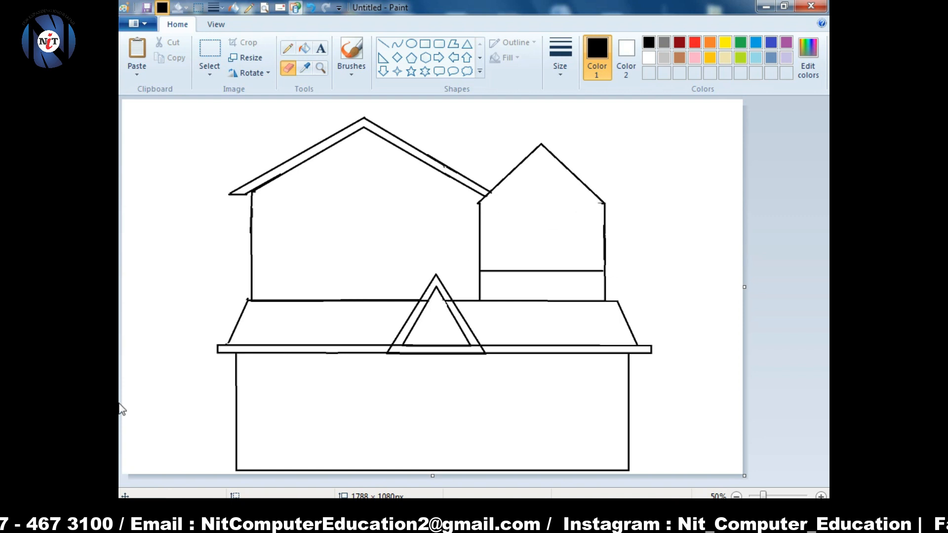
- Draw outer left and right slopes on the tower roof and close off the right eave
click(383, 43)
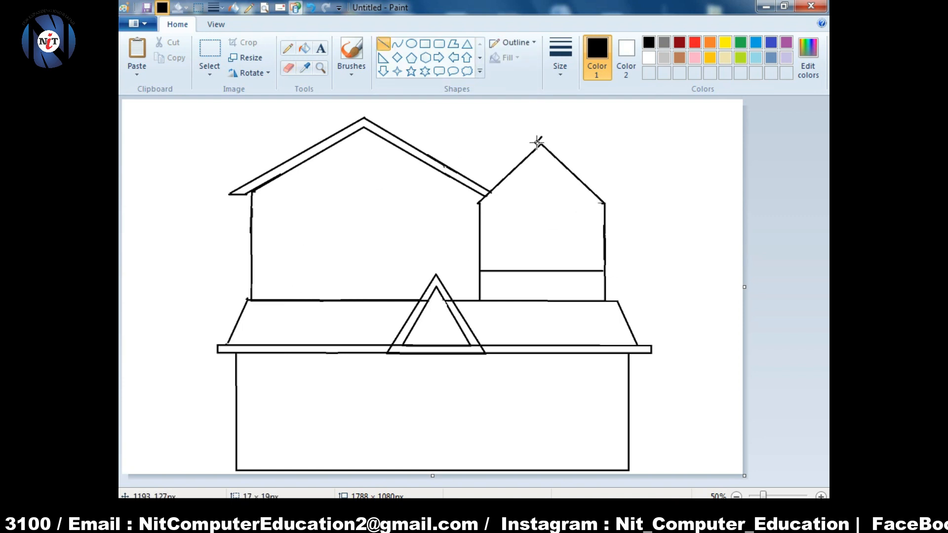
mouse_move(536, 140)
mouse_down()
mouse_move(469, 202)
mouse_move(490, 179)
mouse_up()
drag(548, 141, 614, 202)
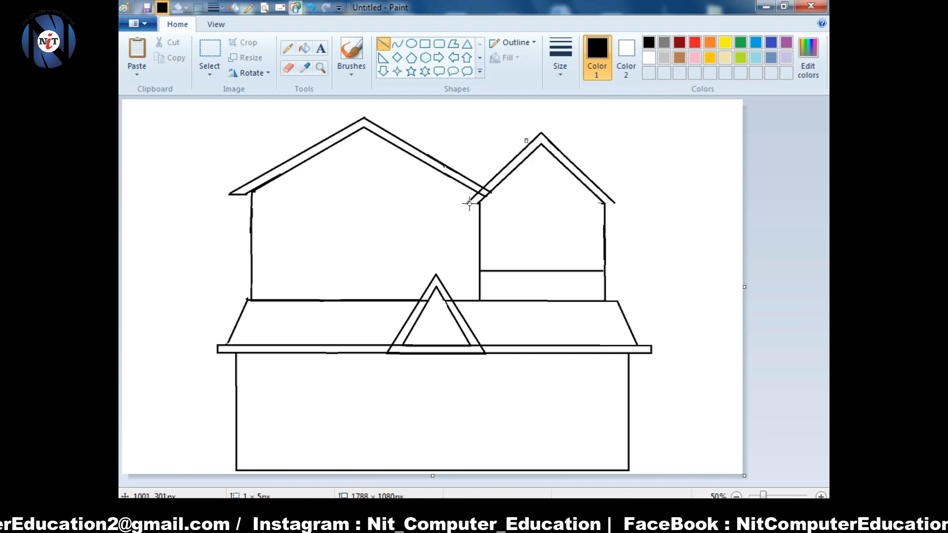
drag(599, 200, 615, 202)
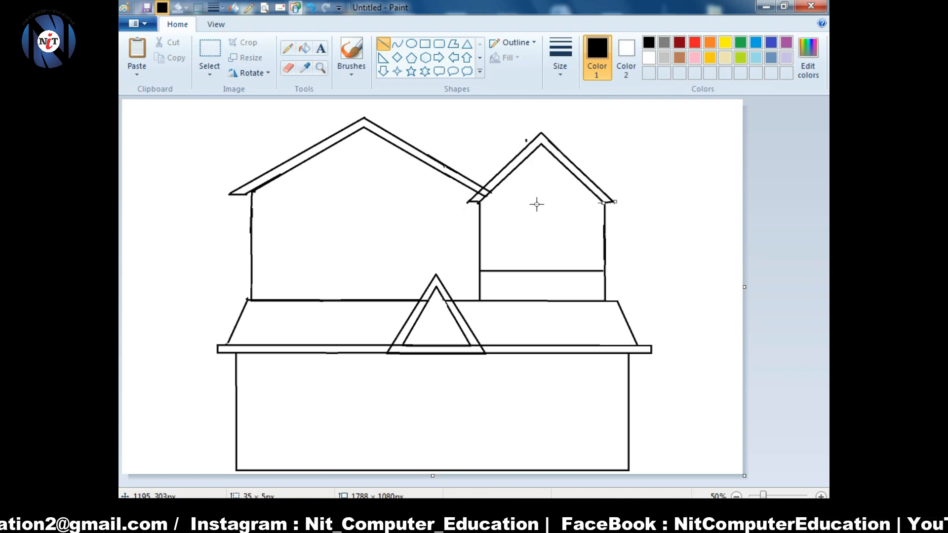
click(288, 68)
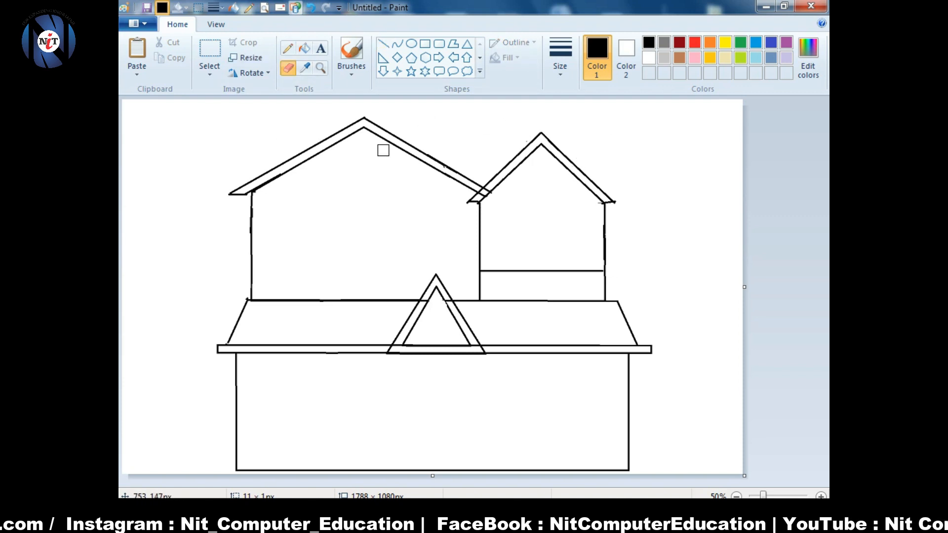
- Draw thin top and bottom balcony rails across the right house
click(425, 44)
drag(478, 267, 605, 270)
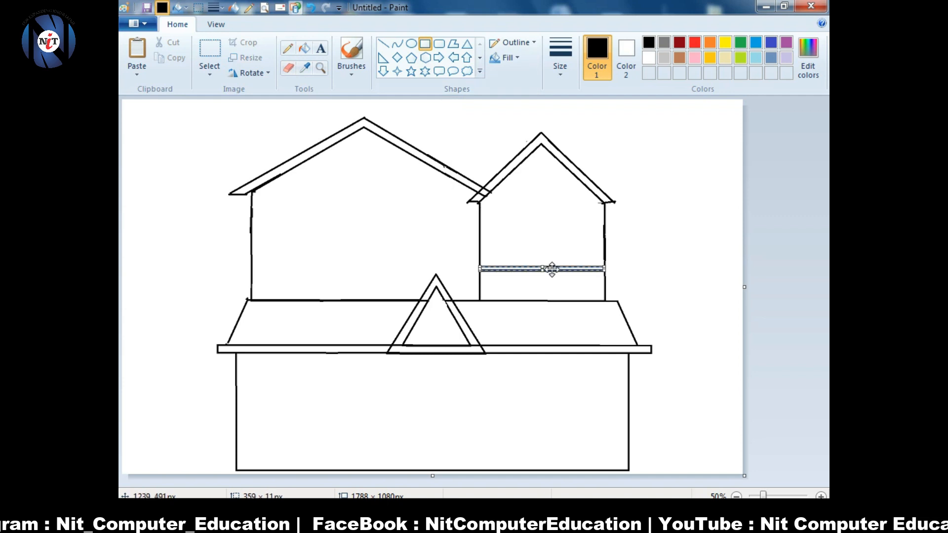
click(637, 257)
drag(480, 294, 604, 299)
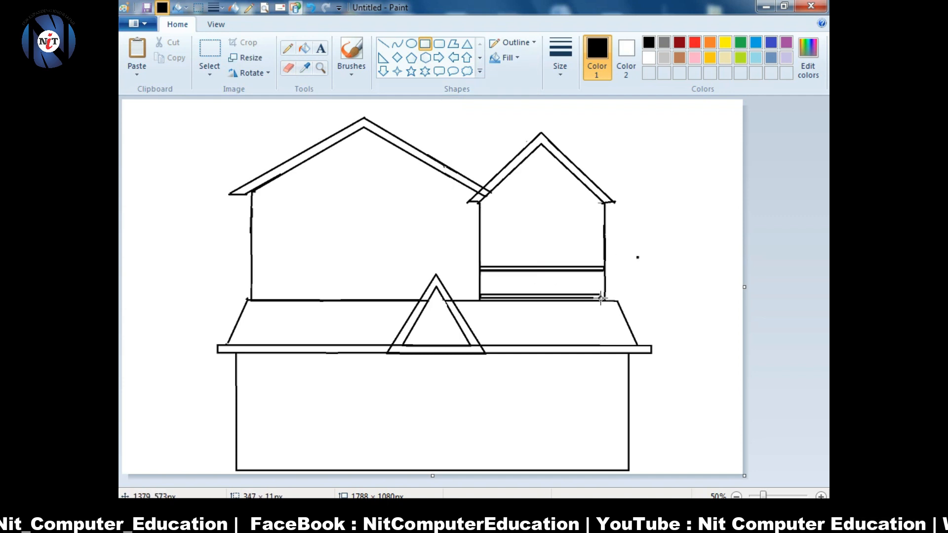
click(546, 254)
- Fill the railing with a row of vertical balusters between the two rails
click(519, 273)
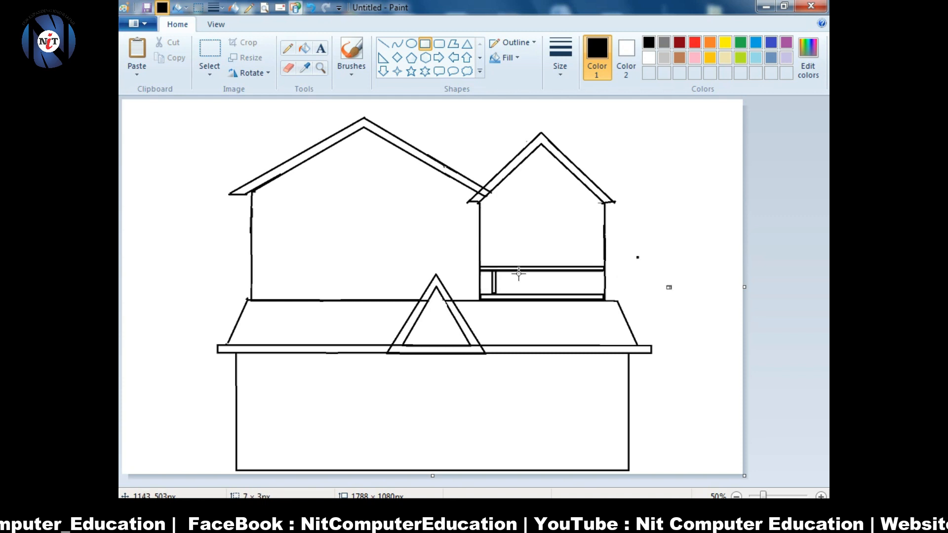
mouse_move(503, 268)
mouse_down()
mouse_move(502, 295)
mouse_move(577, 292)
mouse_up()
click(605, 283)
click(538, 287)
click(664, 287)
click(573, 272)
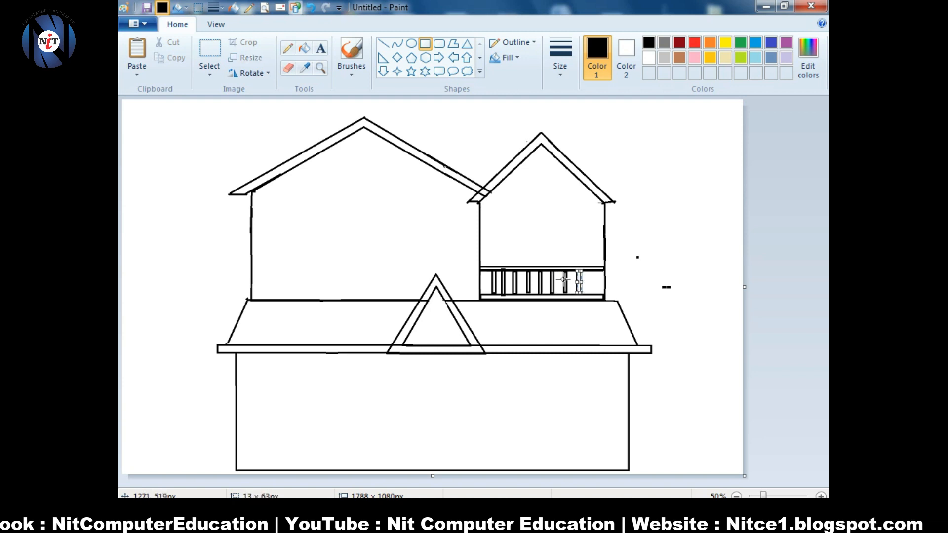
drag(664, 277, 590, 293)
- Select and delete the stray marks right of the house
click(210, 49)
drag(623, 232, 677, 292)
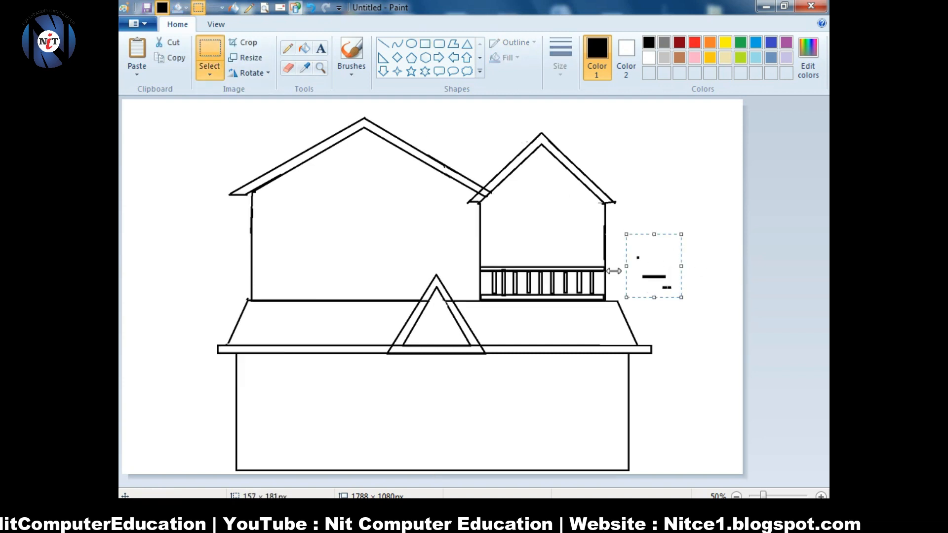
key(Delete)
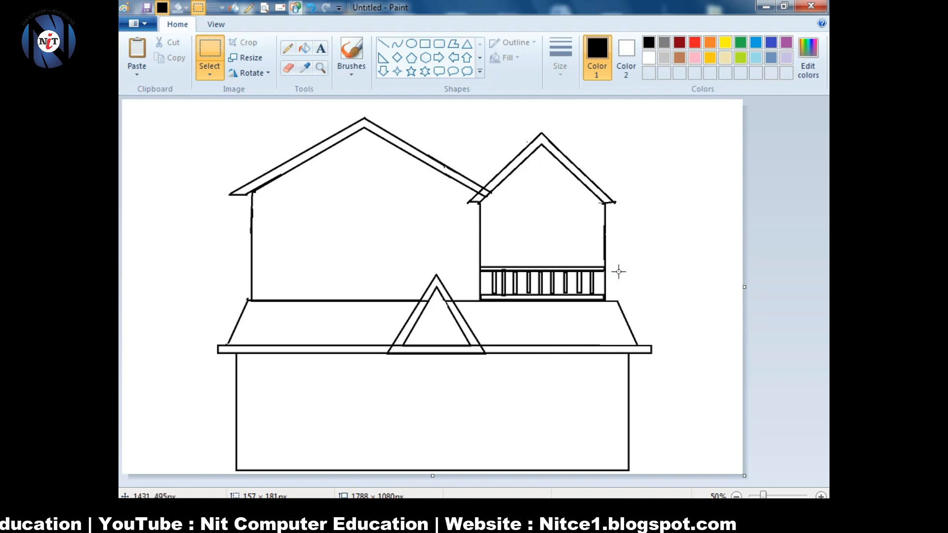
- Draw a tall door rectangle just above the balcony railing
click(425, 43)
drag(519, 213, 564, 266)
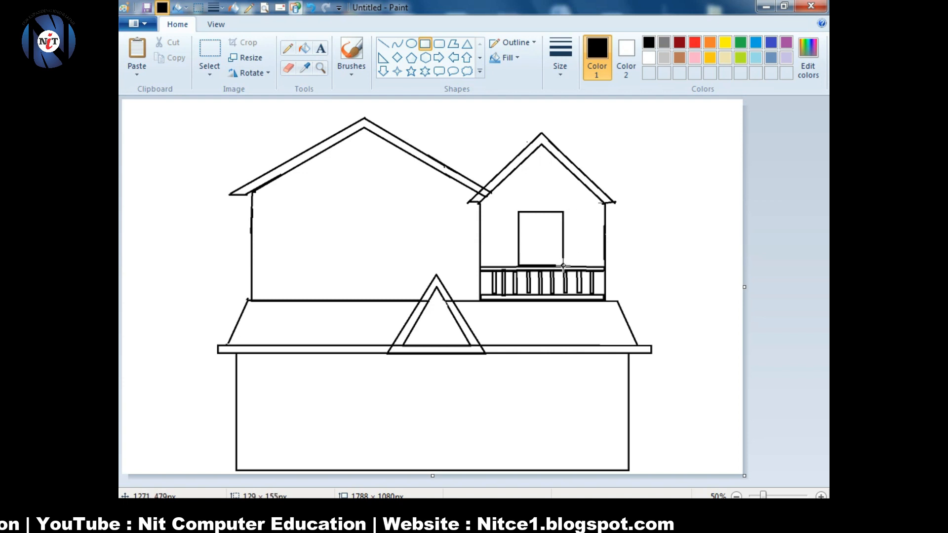
click(698, 158)
- Split the door with a straight, centred vertical divider, then draw an ellipse beside the house
click(383, 43)
drag(538, 212, 543, 266)
key(ctrl+z)
drag(535, 212, 532, 268)
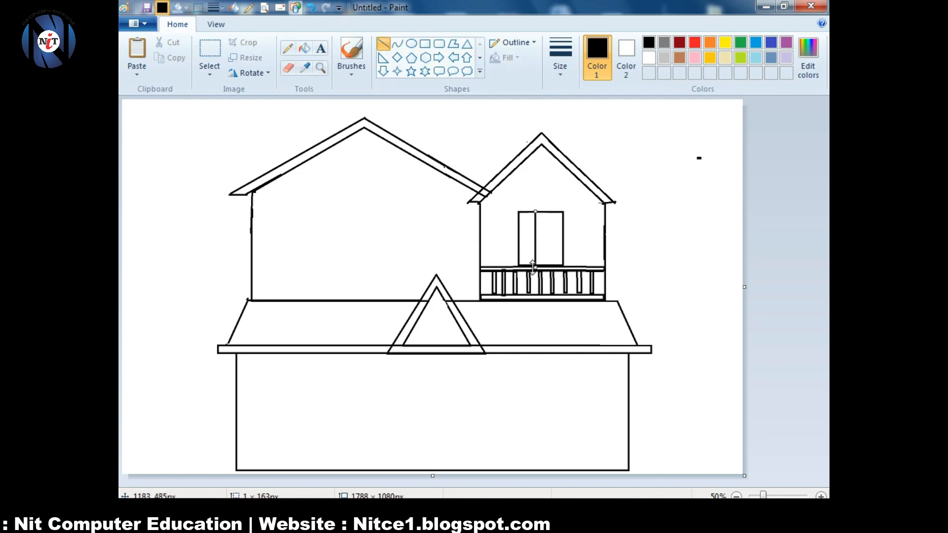
key(Right)
key(Right)
key(Right)
key(Right)
key(Right)
key(Right)
key(Right)
key(Right)
key(Right)
key(Right)
key(Right)
key(Right)
key(Right)
key(Right)
key(Right)
click(691, 254)
click(411, 45)
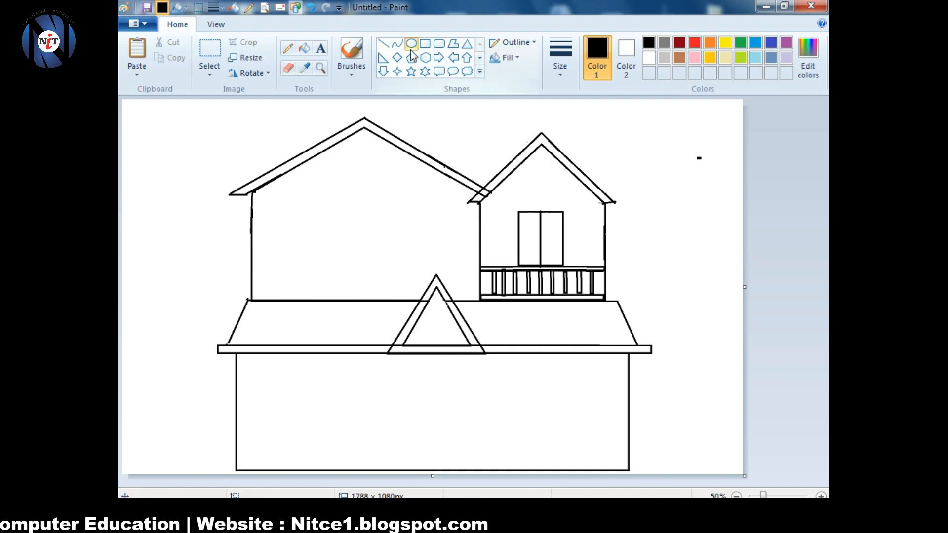
drag(653, 209, 712, 274)
- Turn the ellipse into a half-circle arch and fit it over the balcony door
click(209, 54)
drag(636, 237, 728, 278)
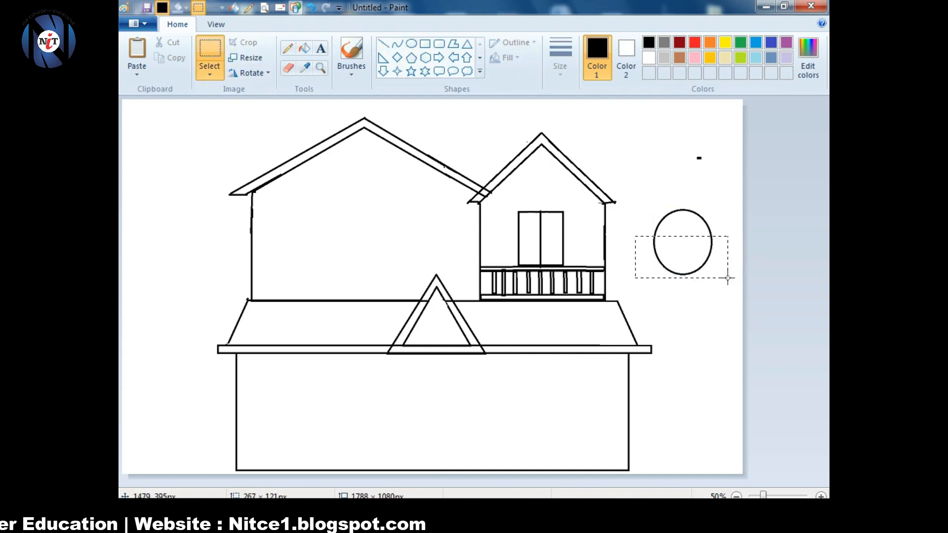
key(Delete)
drag(652, 203, 539, 193)
drag(512, 191, 519, 191)
drag(542, 195, 538, 193)
- Add a thin rectangular ledge beneath the arch
click(424, 44)
mouse_move(600, 126)
mouse_down()
mouse_move(659, 133)
mouse_move(641, 133)
mouse_move(614, 106)
mouse_move(537, 194)
mouse_move(543, 225)
mouse_move(545, 215)
mouse_move(534, 220)
mouse_move(548, 223)
mouse_move(548, 204)
mouse_up()
drag(549, 220, 541, 222)
drag(672, 206, 678, 207)
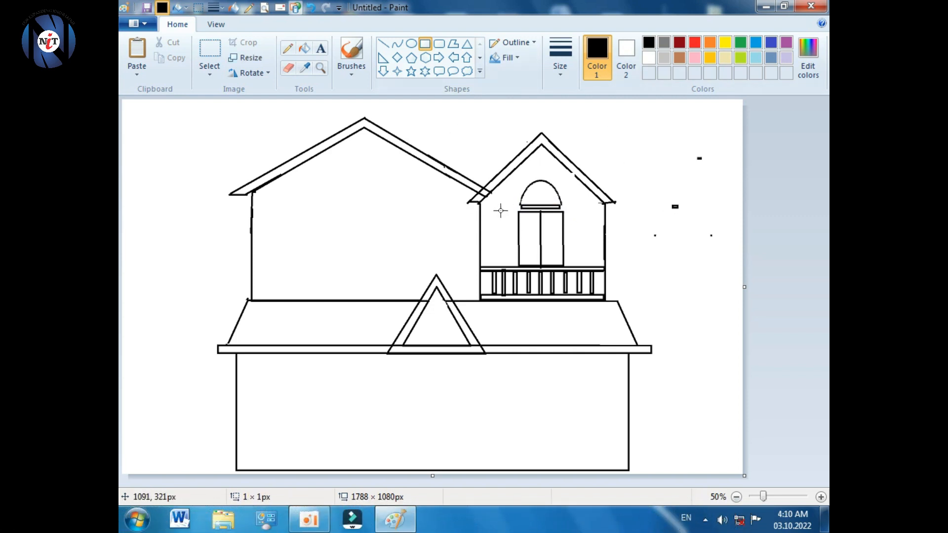
- Draw a frame rectangle around the balcony door and adjust its sides to fit
drag(516, 211, 567, 266)
drag(515, 237, 520, 238)
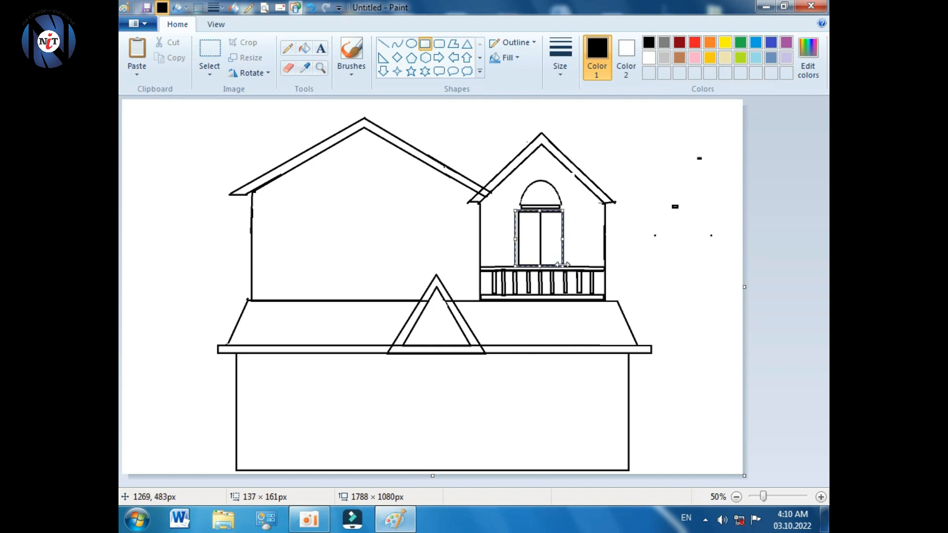
drag(563, 265, 566, 265)
click(699, 266)
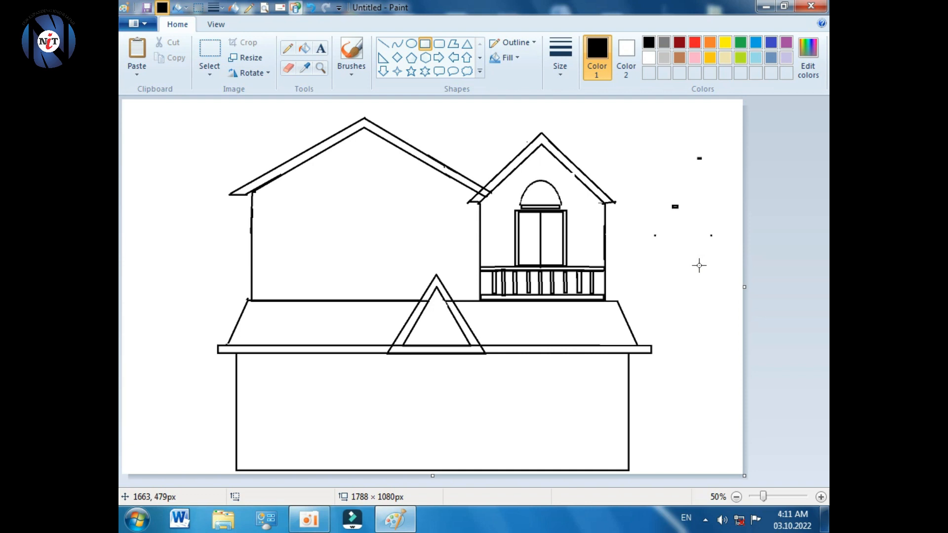
- Draw a round window inside the front gable
click(411, 44)
drag(421, 314, 448, 340)
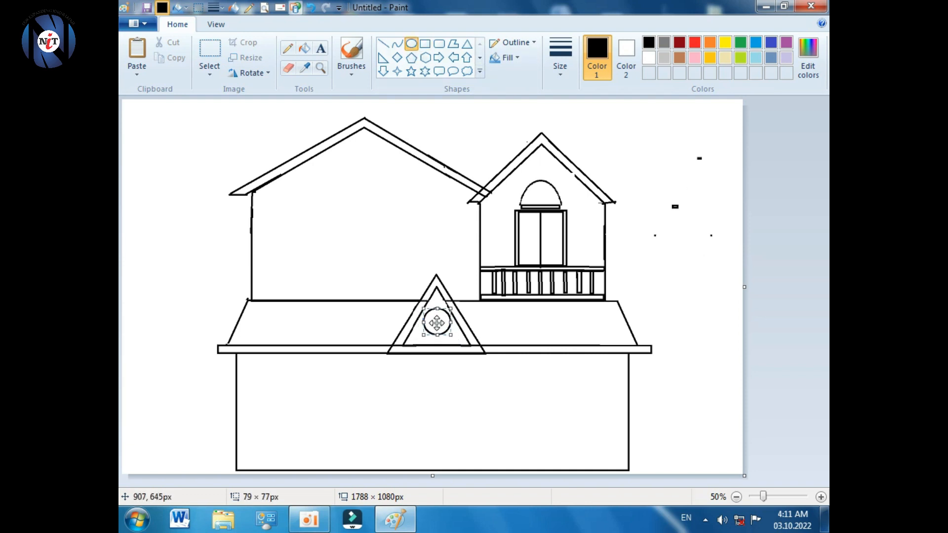
click(430, 44)
- Draw a framed window on the left upper wall, split into four panes by crossing bars
drag(339, 191, 411, 250)
click(333, 182)
click(267, 214)
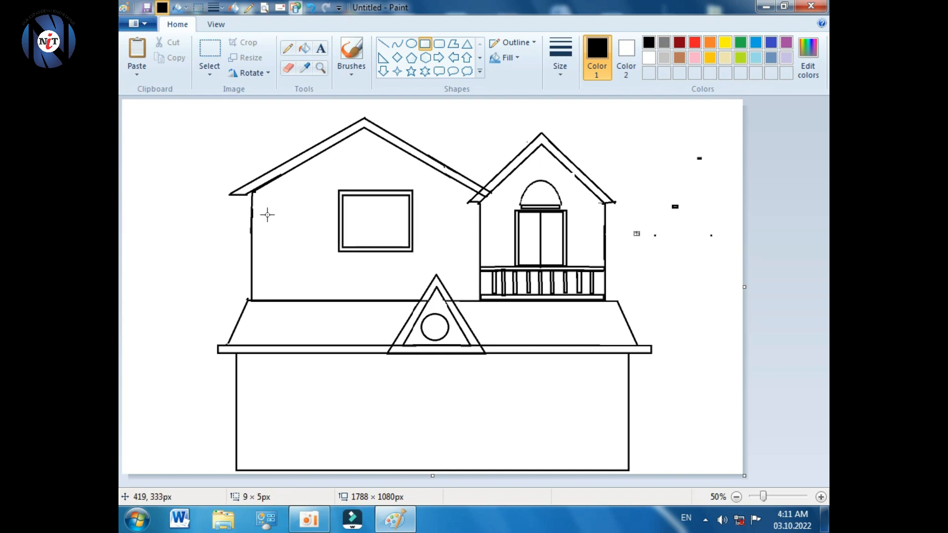
drag(346, 219, 409, 219)
mouse_move(357, 195)
mouse_down()
mouse_move(357, 249)
mouse_move(404, 248)
mouse_up()
click(309, 244)
click(567, 299)
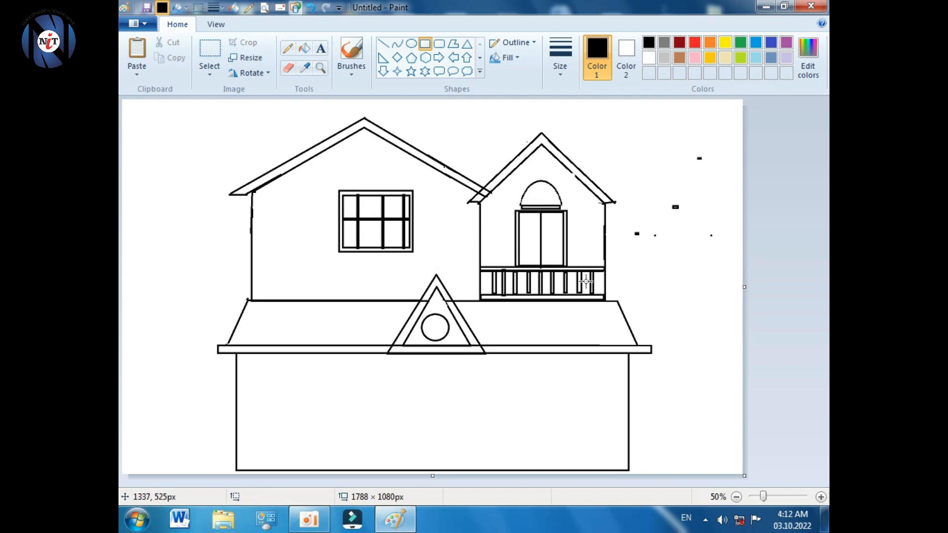
click(383, 44)
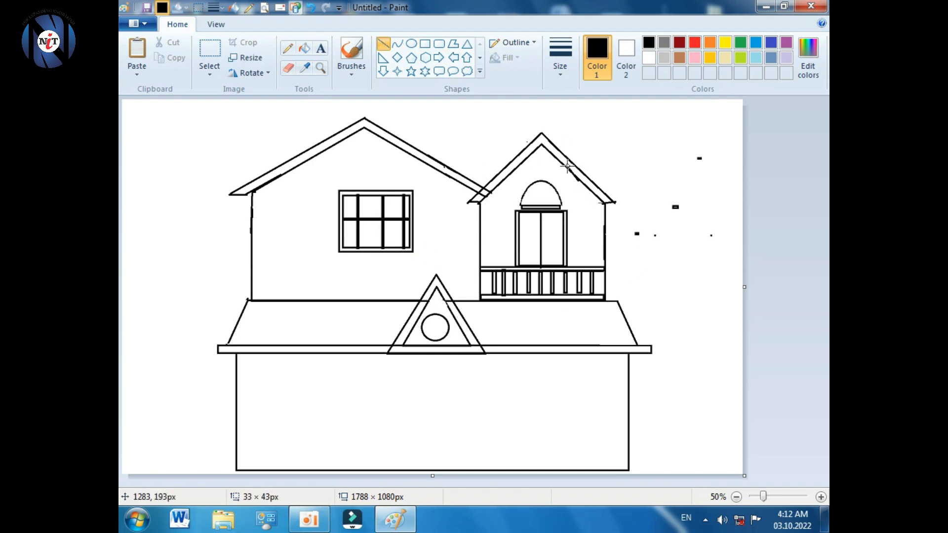
- Draw a tall pillar rectangle below the front gable and move it to the upper left
click(425, 43)
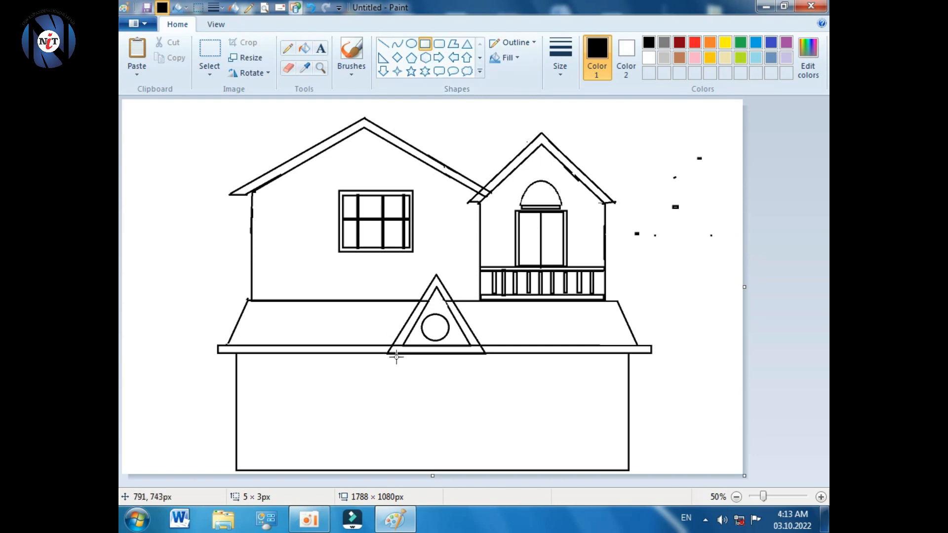
drag(386, 354, 403, 467)
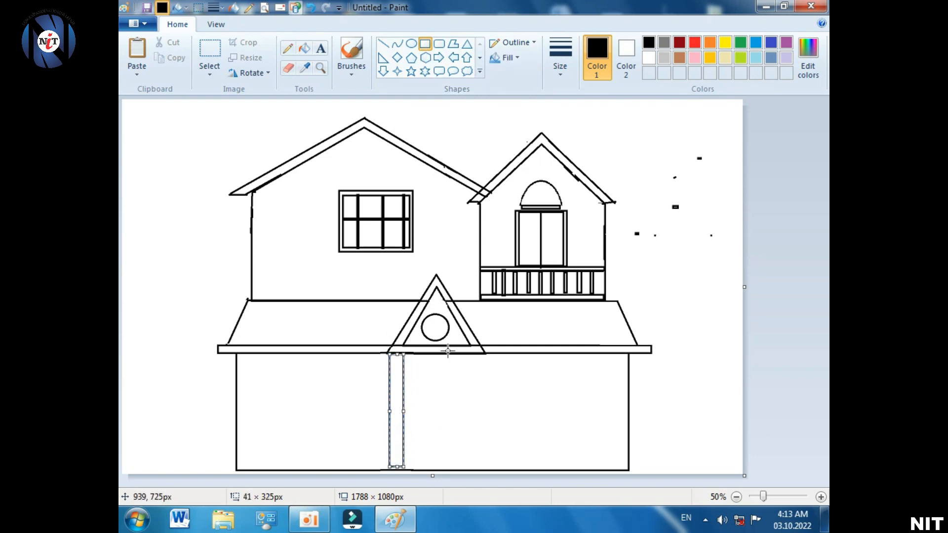
drag(397, 410, 213, 208)
- Copy the pillar and place a matching second pillar beside the original
click(209, 55)
drag(180, 130, 230, 275)
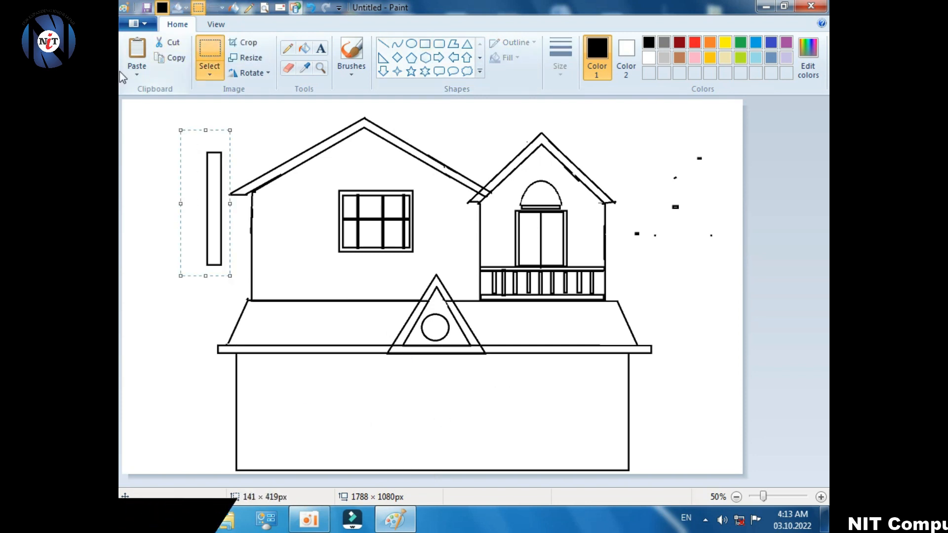
click(229, 123)
drag(193, 126, 227, 272)
key(ctrl+c)
key(ctrl+v)
drag(142, 137, 191, 174)
drag(187, 119, 187, 130)
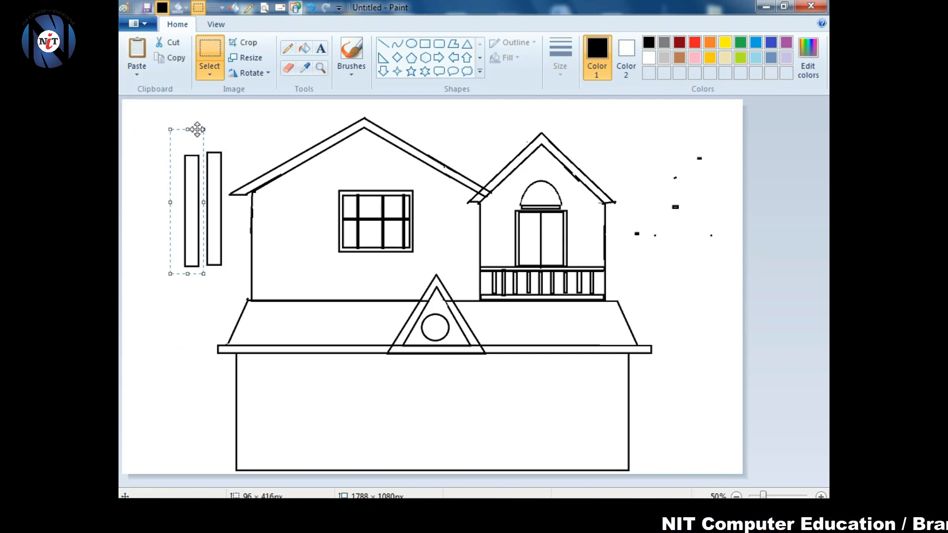
drag(192, 168, 190, 165)
drag(186, 128, 187, 123)
drag(186, 190, 186, 192)
click(170, 133)
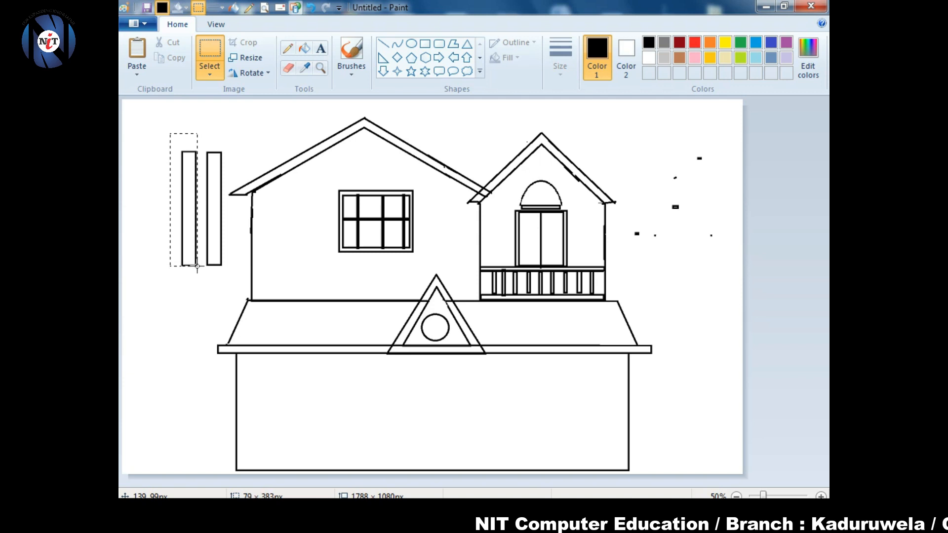
- Set both pillars under the gable's left and right sides with transparent selection, and add a lower-left plank
drag(198, 267, 198, 268)
mouse_move(185, 133)
mouse_down()
mouse_move(181, 149)
mouse_move(185, 132)
mouse_up()
drag(186, 185, 385, 369)
click(210, 74)
click(220, 199)
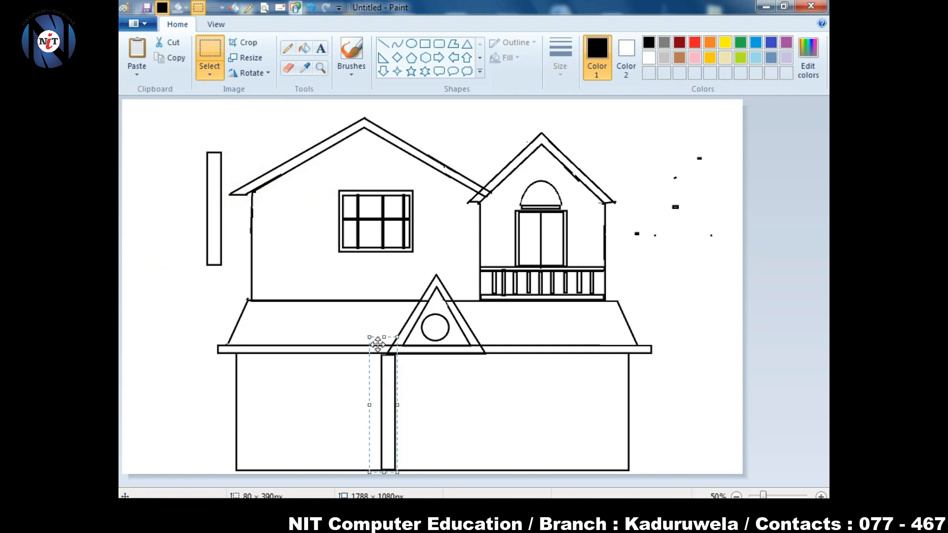
drag(384, 337, 384, 345)
drag(390, 390, 397, 384)
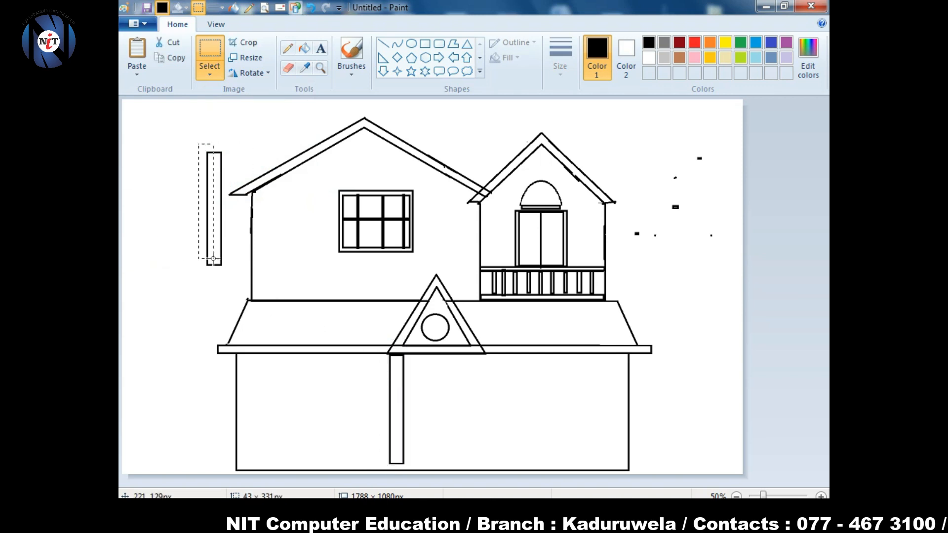
drag(213, 259, 227, 269)
drag(210, 232, 473, 434)
drag(476, 346, 473, 342)
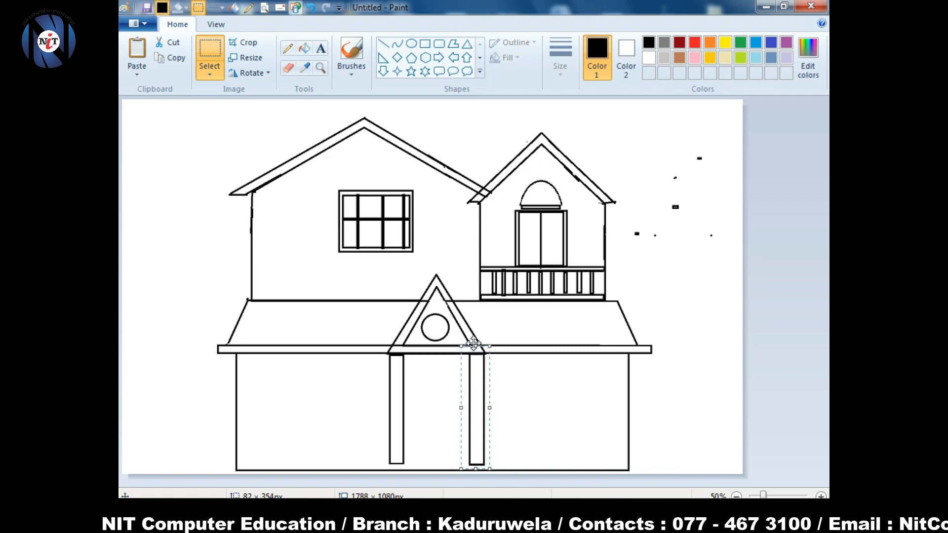
click(424, 44)
drag(301, 438, 379, 447)
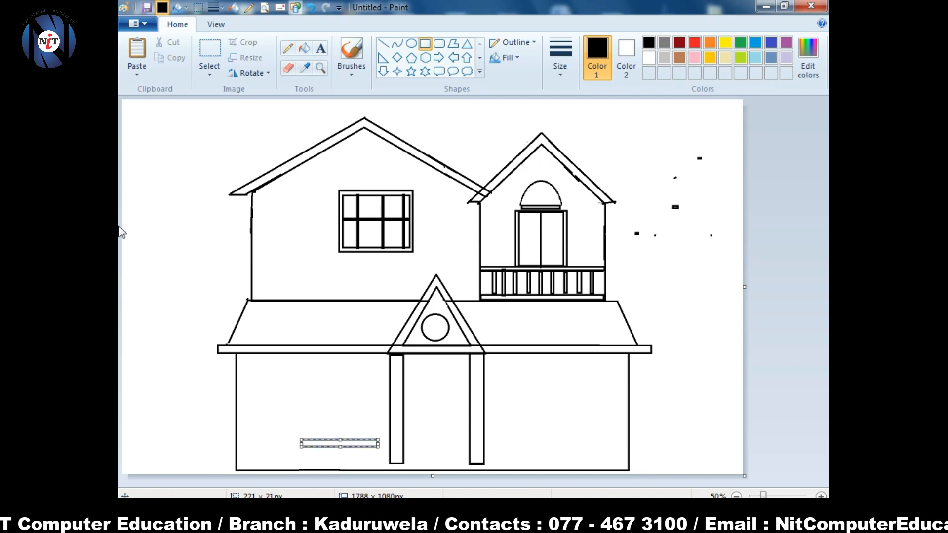
- Close the selection options and undo a stray rectangle
click(210, 71)
click(188, 103)
drag(278, 401, 311, 429)
key(ctrl+z)
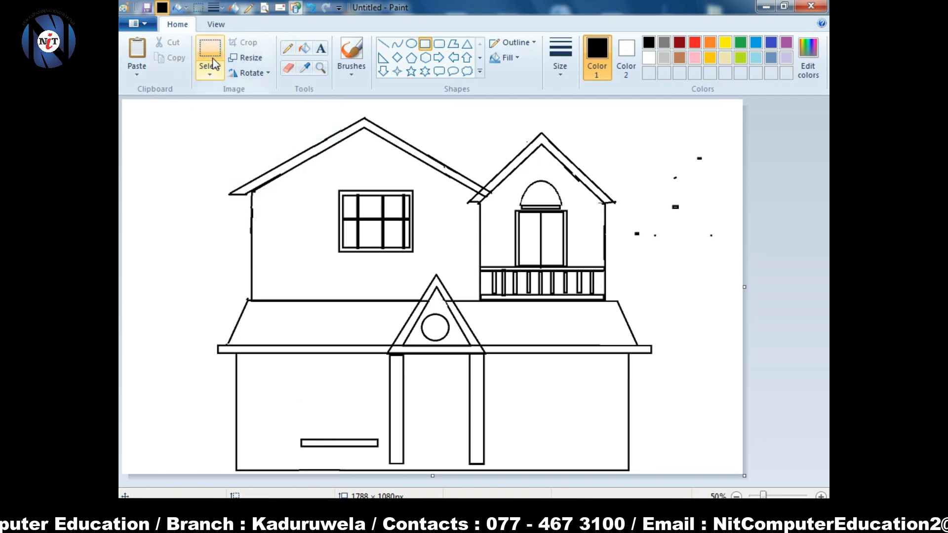
- Duplicate the plank, widen it and place it as a base slab at the foot of the pillars
click(210, 54)
drag(258, 396, 385, 458)
click(170, 58)
click(140, 70)
click(156, 89)
drag(208, 158, 304, 415)
drag(352, 388, 310, 410)
drag(356, 401, 387, 399)
mouse_move(357, 398)
mouse_down()
mouse_move(468, 445)
mouse_move(348, 385)
mouse_up()
drag(290, 359, 287, 362)
drag(317, 397, 437, 459)
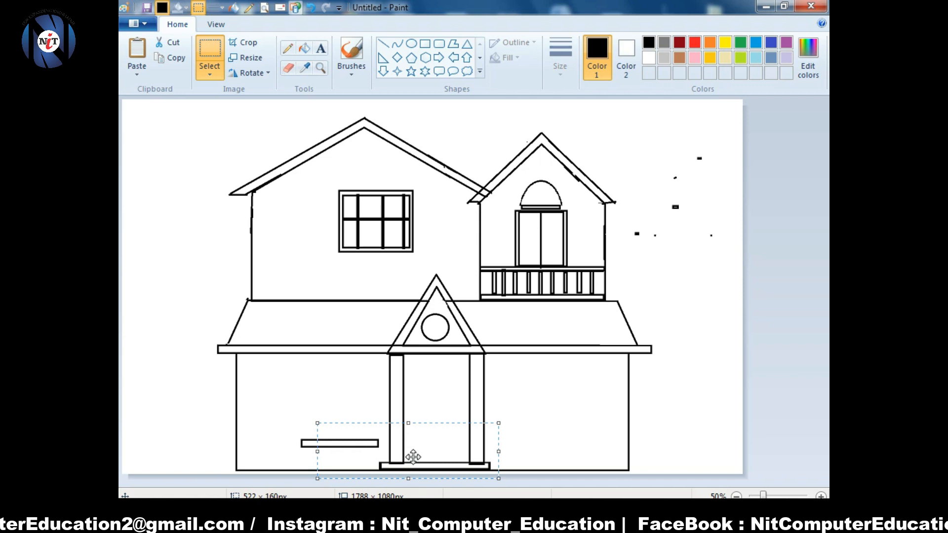
- Stack narrowed plank copies as entrance steps between the pillars
drag(296, 418, 384, 453)
drag(370, 448, 465, 463)
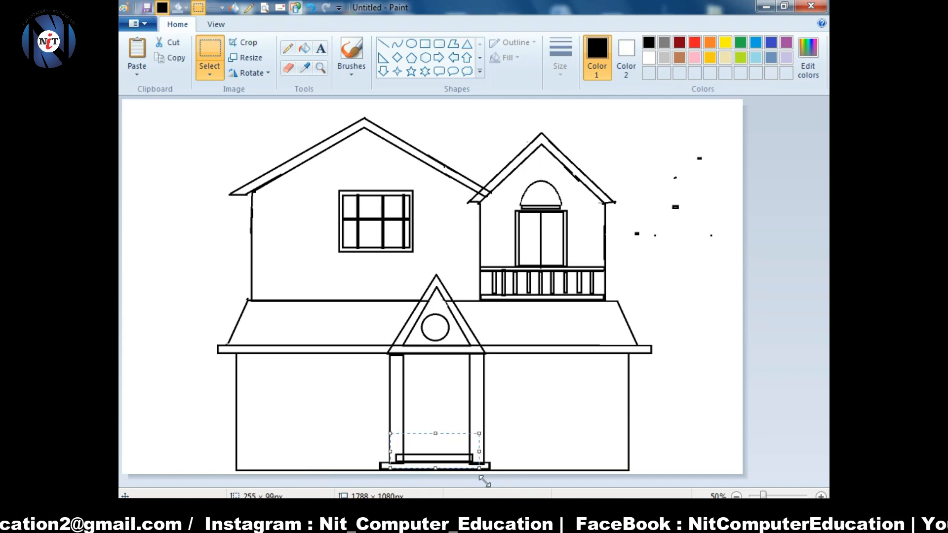
drag(388, 460, 181, 366)
click(176, 58)
click(137, 48)
drag(159, 114, 437, 449)
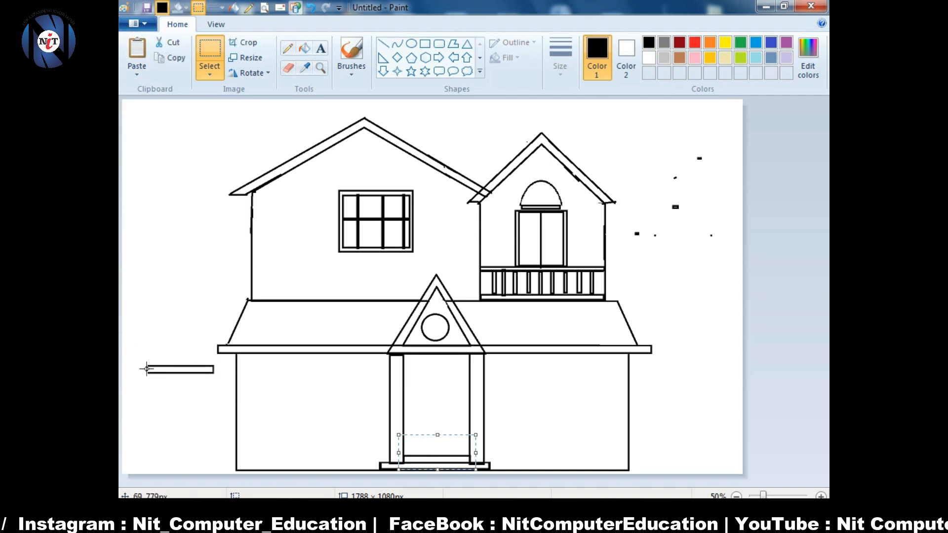
drag(140, 360, 226, 382)
mouse_move(184, 374)
mouse_down()
mouse_move(441, 457)
mouse_move(438, 447)
mouse_up()
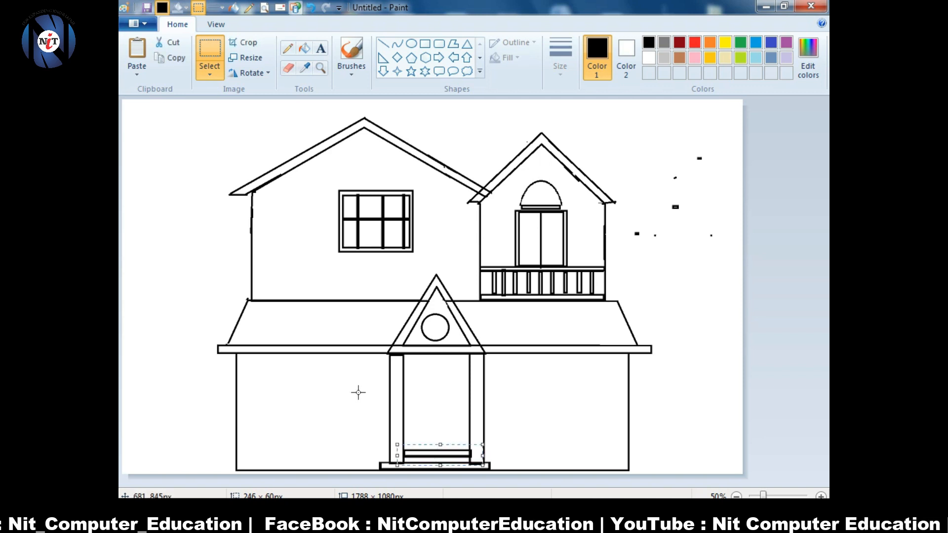
click(283, 49)
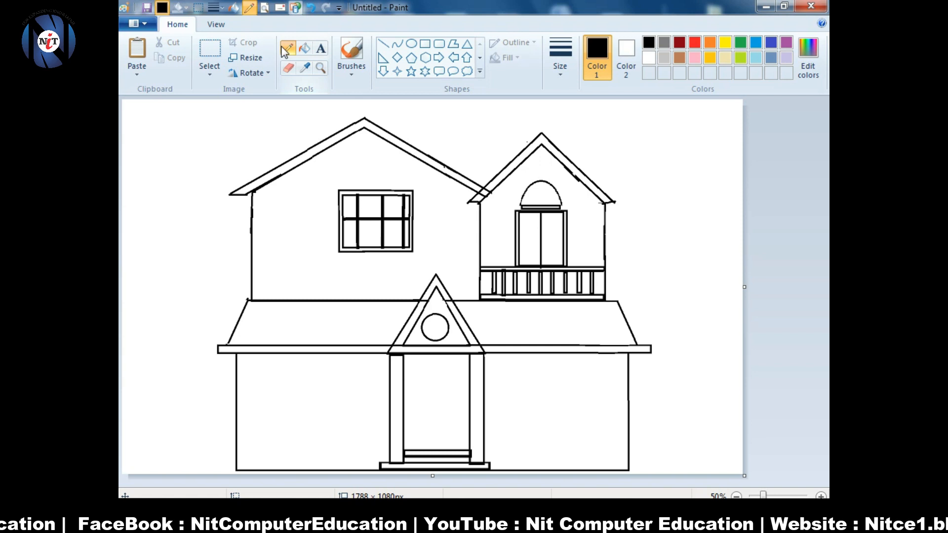
click(328, 398)
- Draw the lower-left window with a snug outer frame and a vertical and horizontal bar
click(425, 43)
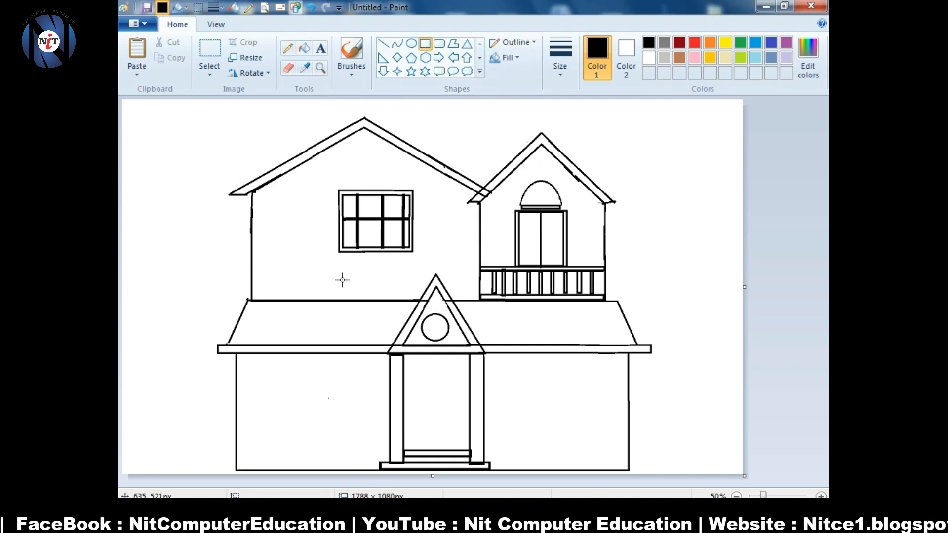
drag(273, 379, 346, 437)
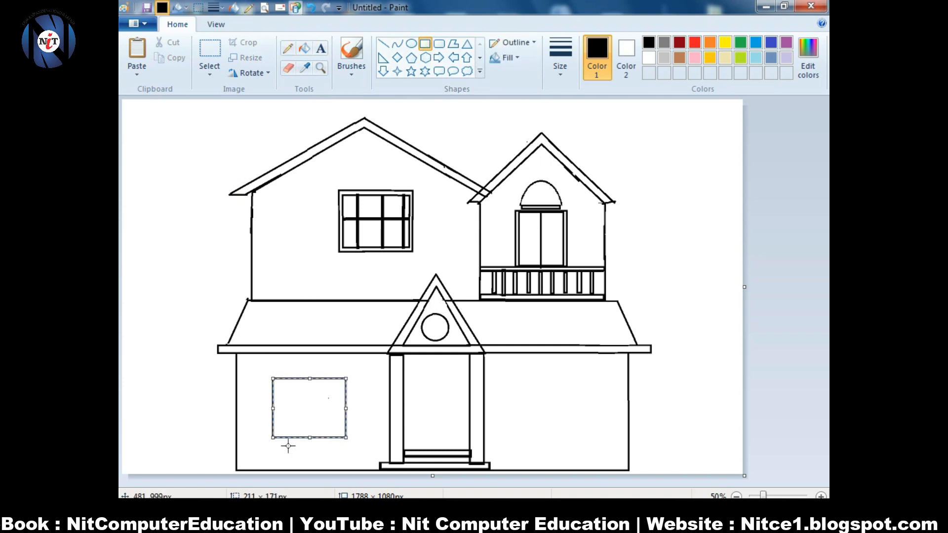
click(266, 425)
drag(259, 376, 354, 441)
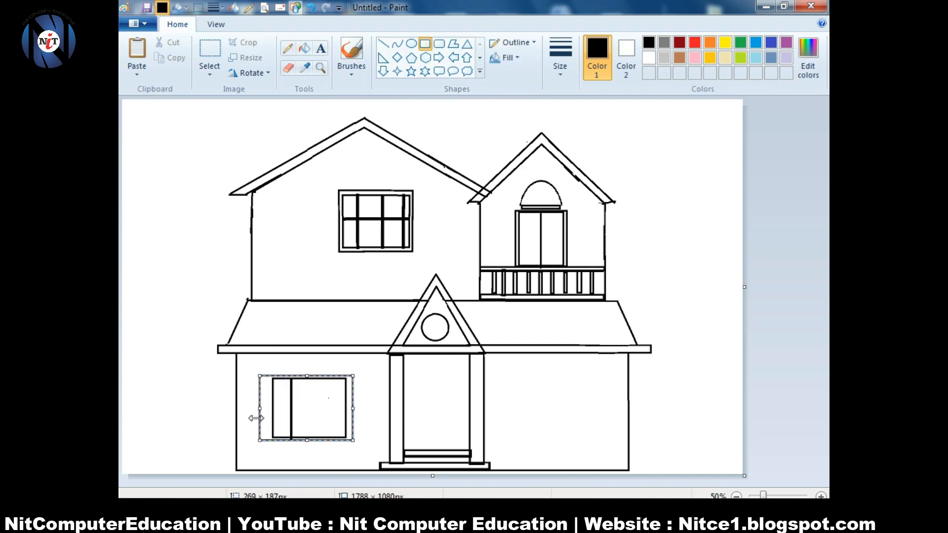
drag(259, 408, 266, 409)
drag(354, 408, 350, 409)
drag(309, 440, 309, 444)
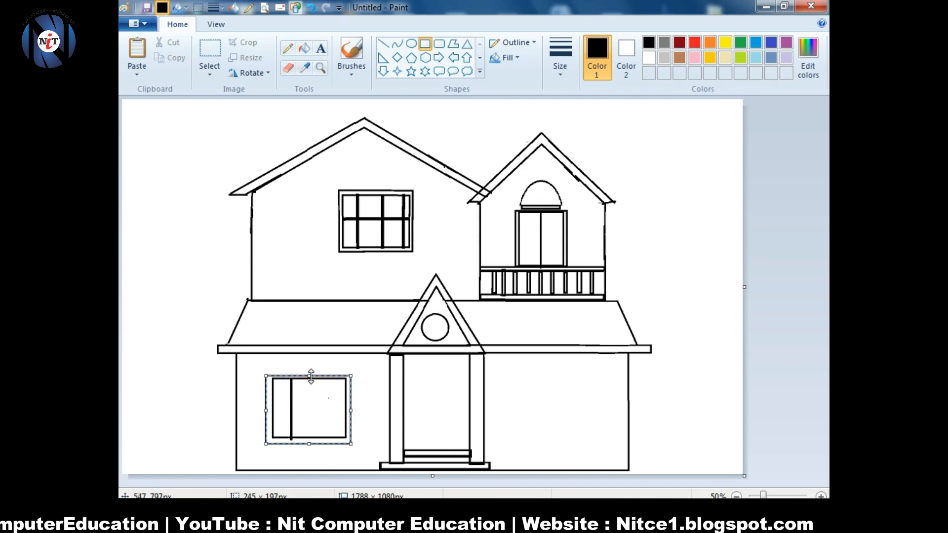
drag(311, 376, 310, 374)
drag(309, 444, 309, 441)
drag(266, 409, 268, 409)
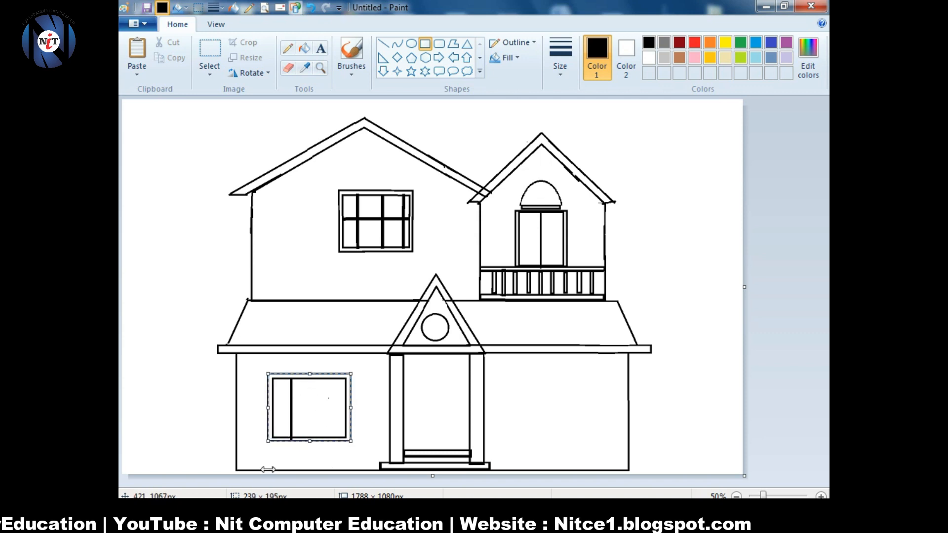
drag(314, 375, 316, 442)
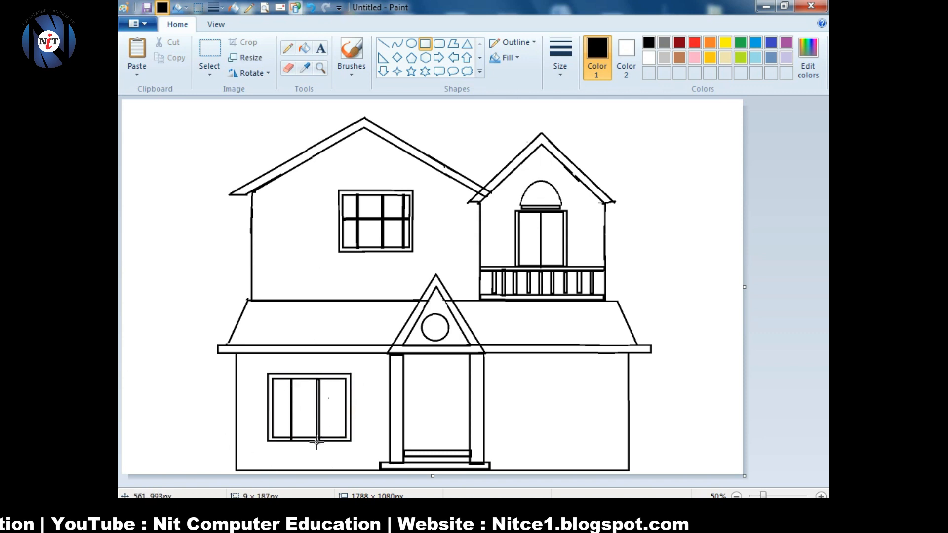
drag(265, 407, 350, 410)
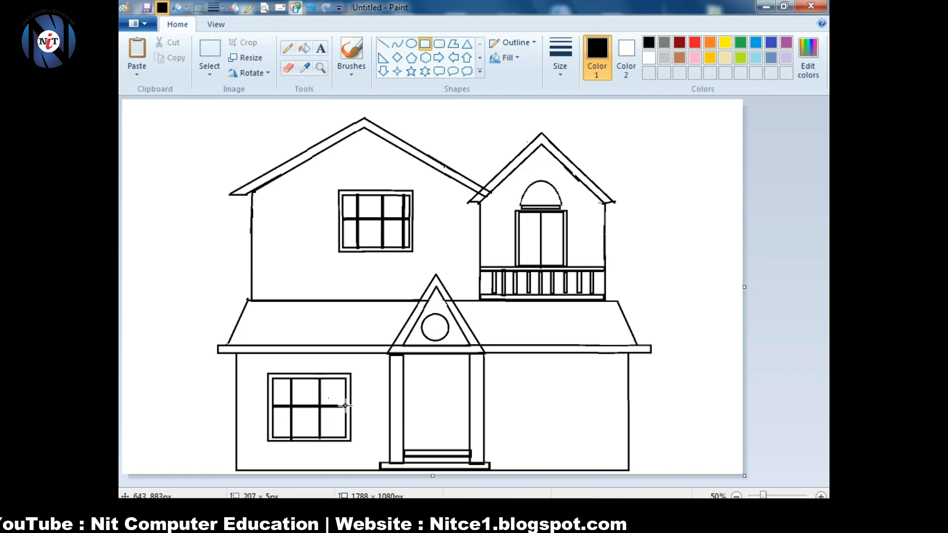
click(185, 379)
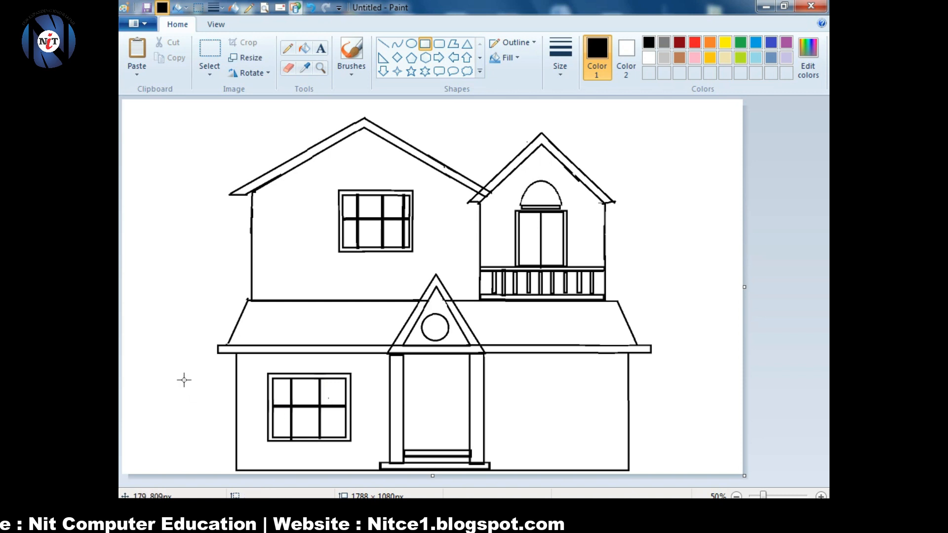
- Copy the window onto the lower-right wall and outline the front door rectangle
click(210, 49)
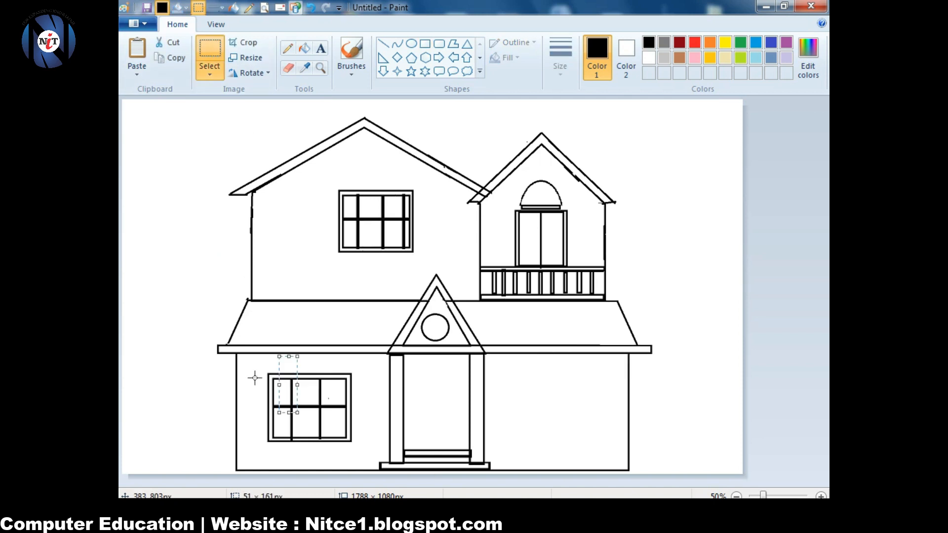
drag(258, 361, 362, 450)
click(170, 58)
click(136, 49)
drag(171, 157, 546, 421)
click(681, 375)
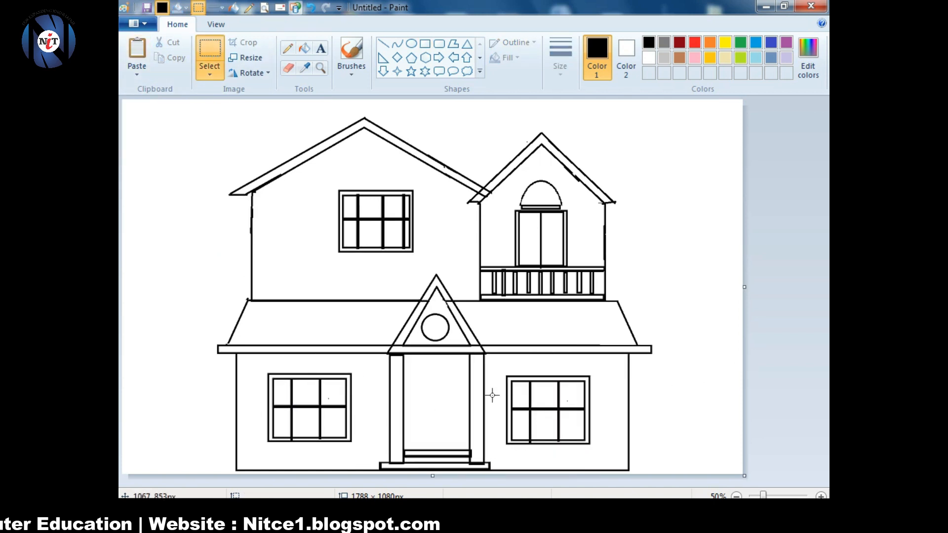
drag(503, 374, 594, 450)
drag(556, 420, 560, 417)
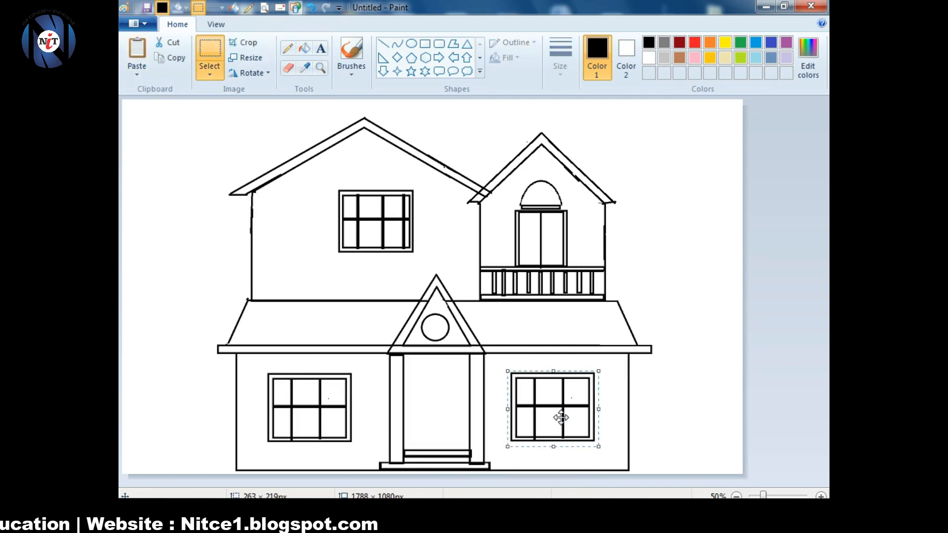
click(424, 43)
drag(416, 378, 457, 450)
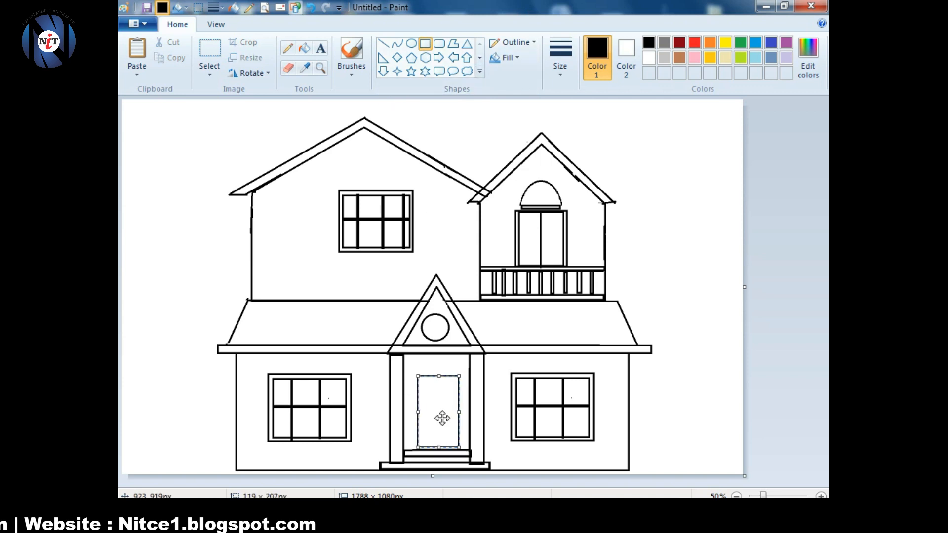
- Zoom in on the doorway, draw a rounded fixture beside the door and a thin ledge above it
click(384, 346)
click(820, 496)
drag(823, 263, 823, 441)
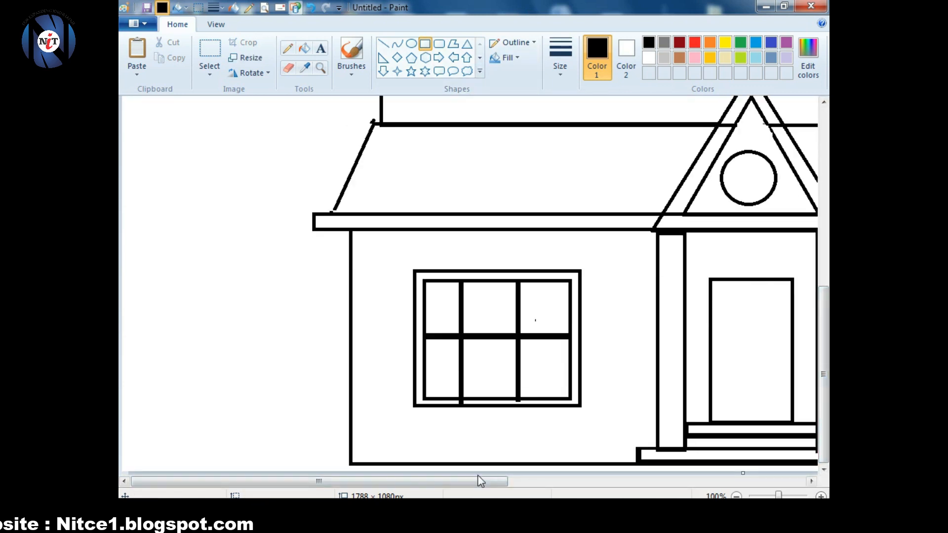
drag(478, 481, 585, 481)
mouse_move(520, 266)
mouse_down()
mouse_move(548, 259)
mouse_move(529, 272)
mouse_move(509, 334)
mouse_move(517, 339)
mouse_move(506, 346)
mouse_up()
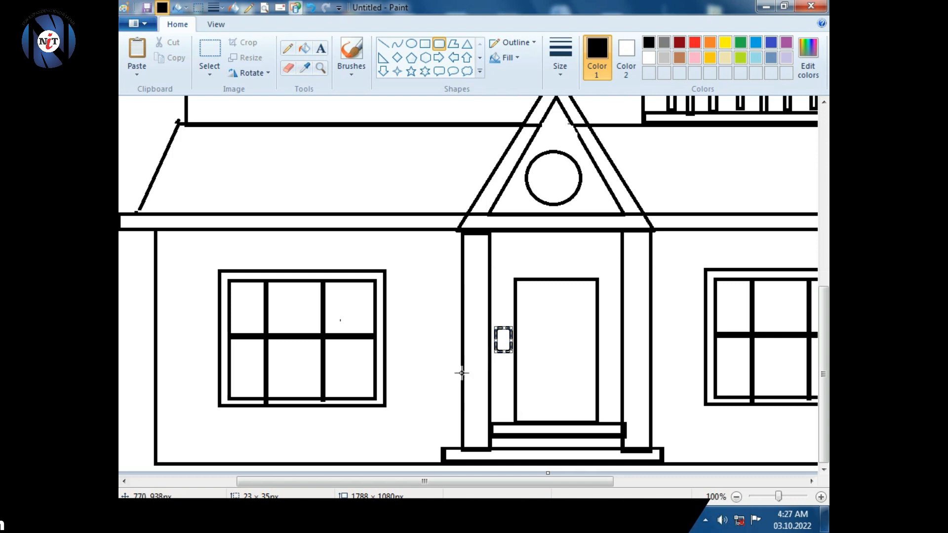
mouse_move(491, 244)
mouse_down()
mouse_move(607, 259)
mouse_move(589, 259)
mouse_up()
drag(534, 251, 545, 255)
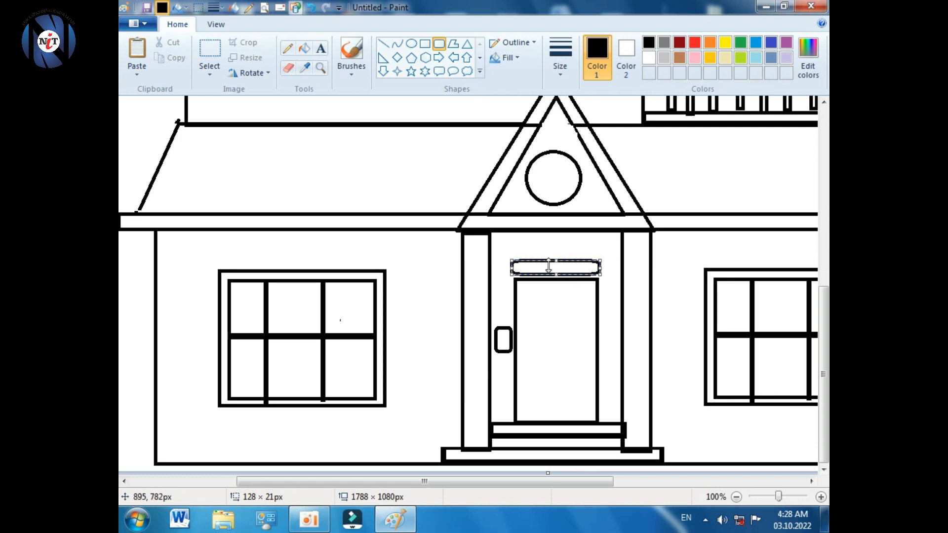
drag(549, 266, 562, 267)
- Split the door down the middle with a line and add a handle
click(383, 43)
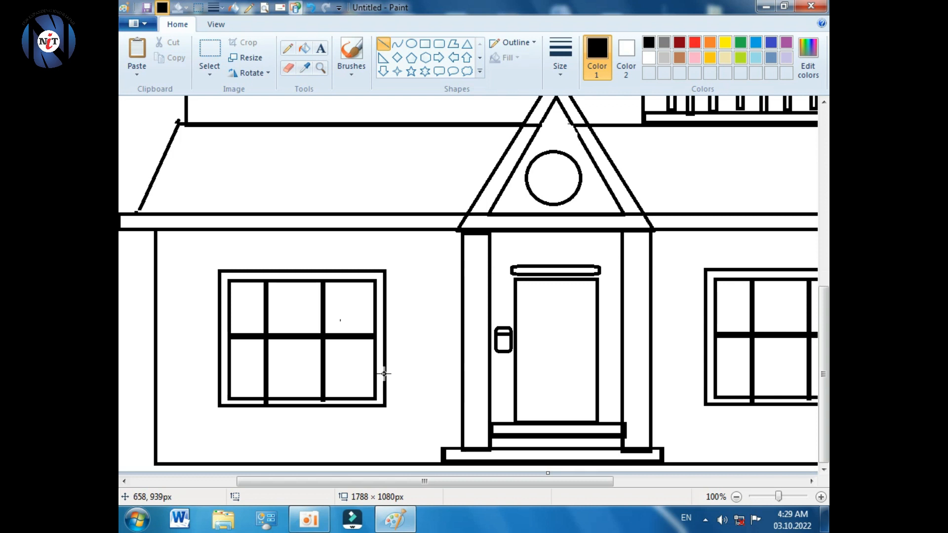
drag(554, 280, 556, 422)
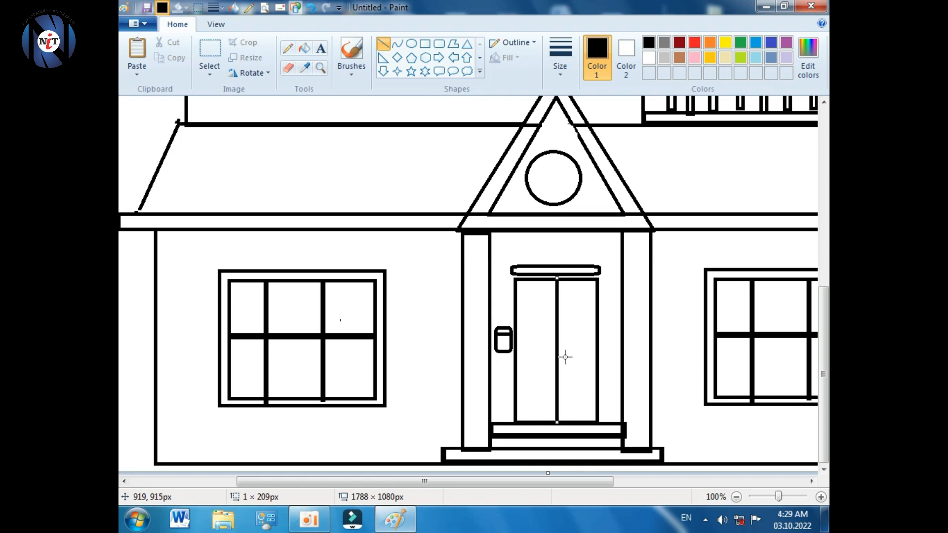
drag(541, 339, 563, 339)
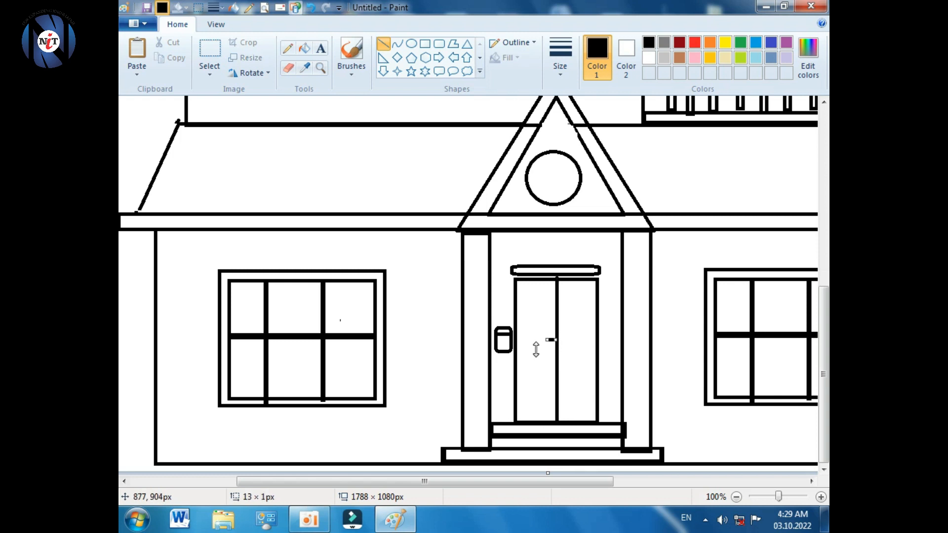
- Draw a small rounded panel and resize it
click(438, 44)
drag(526, 293, 550, 338)
mouse_move(539, 318)
mouse_down()
mouse_move(531, 314)
mouse_move(549, 314)
mouse_up()
mouse_move(523, 313)
mouse_down()
mouse_move(535, 313)
mouse_move(523, 313)
mouse_up()
drag(534, 312, 427, 316)
- Copy the panel onto the right door leaf, align the original on the left leaf, and zoom out
click(209, 51)
mouse_move(408, 273)
mouse_down()
mouse_move(464, 367)
mouse_move(453, 367)
mouse_up()
key(ctrl+c)
key(ctrl+v)
drag(153, 150, 589, 321)
drag(401, 286, 462, 344)
mouse_move(439, 321)
mouse_down()
mouse_move(469, 334)
mouse_move(437, 321)
mouse_up()
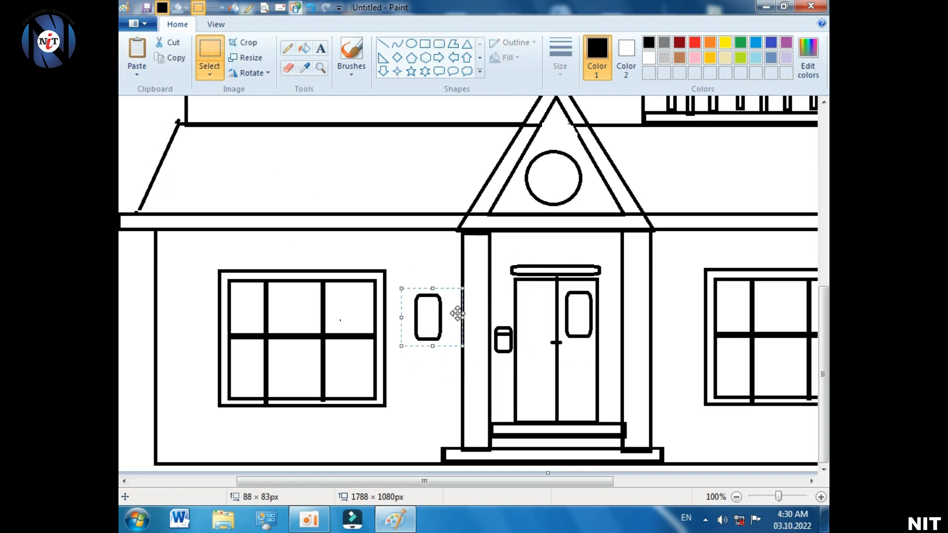
drag(408, 275, 452, 352)
drag(430, 317, 537, 322)
key(Up)
key(Up)
key(Up)
key(Left)
key(Left)
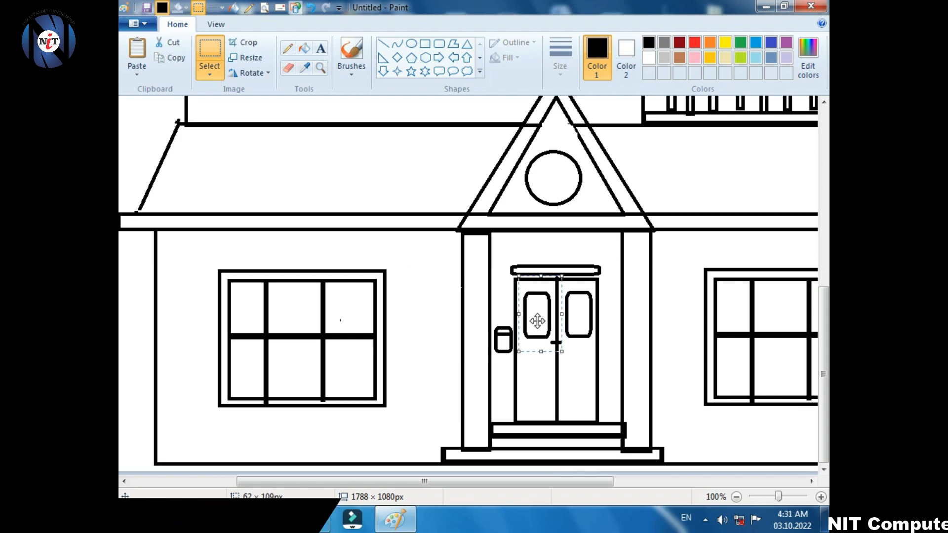
key(Up)
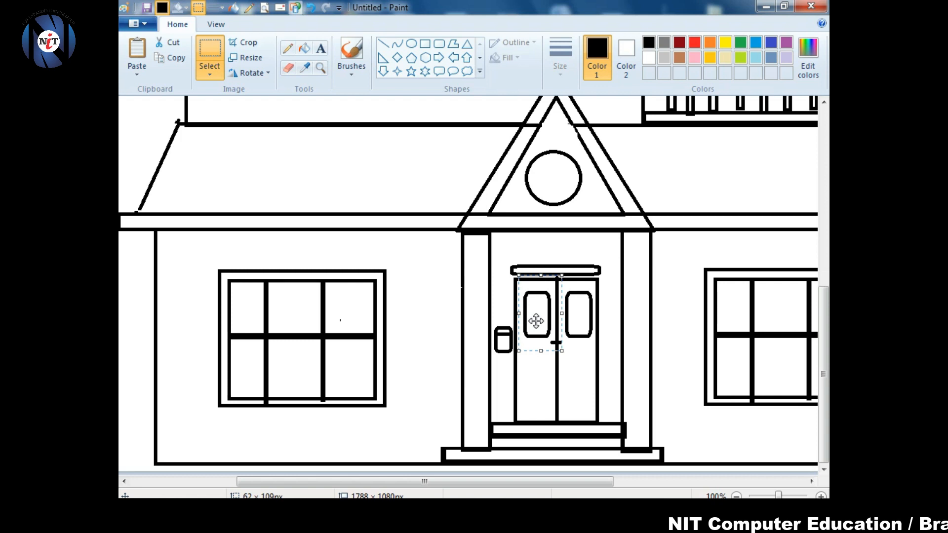
click(736, 497)
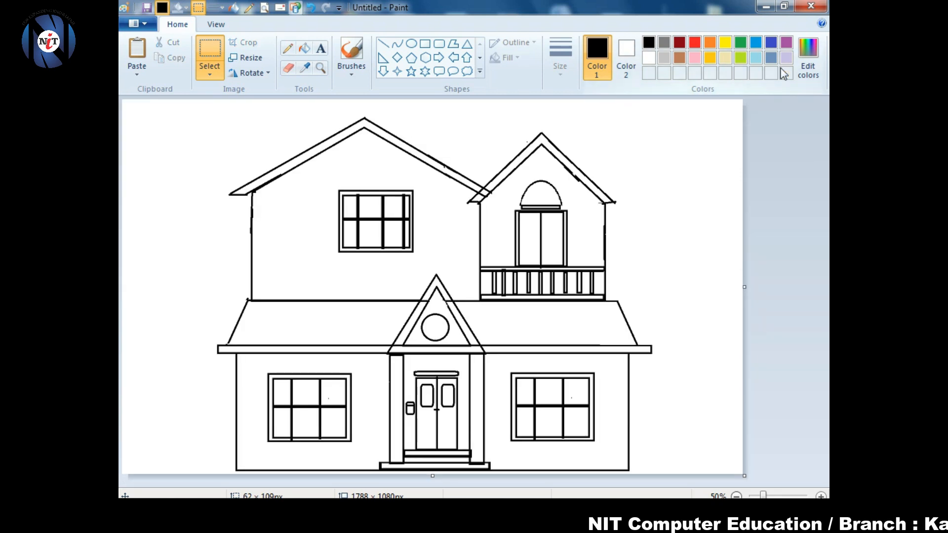
- Mix a dark brown and fill both roof bands, keeping the roof outlines black
click(808, 55)
click(350, 241)
click(614, 287)
click(340, 354)
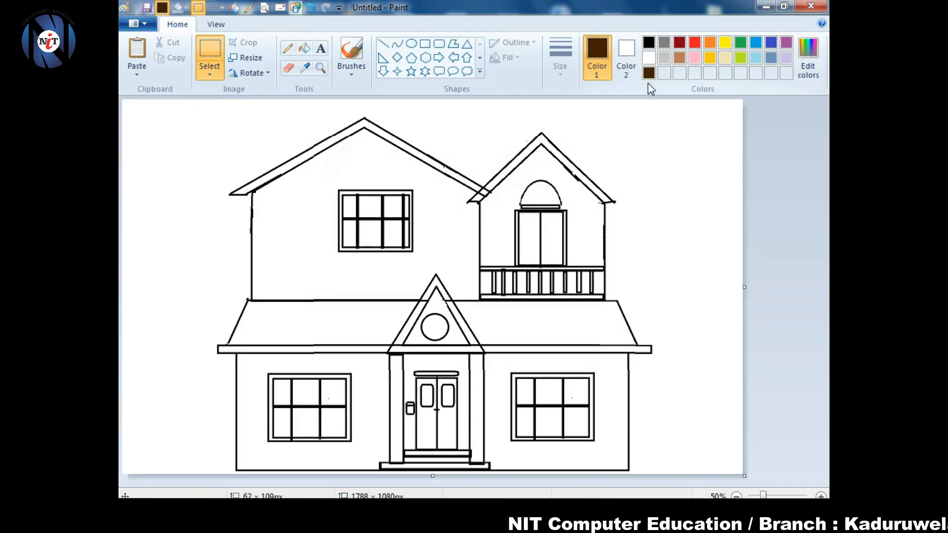
click(305, 48)
click(434, 162)
click(514, 165)
click(483, 194)
click(649, 43)
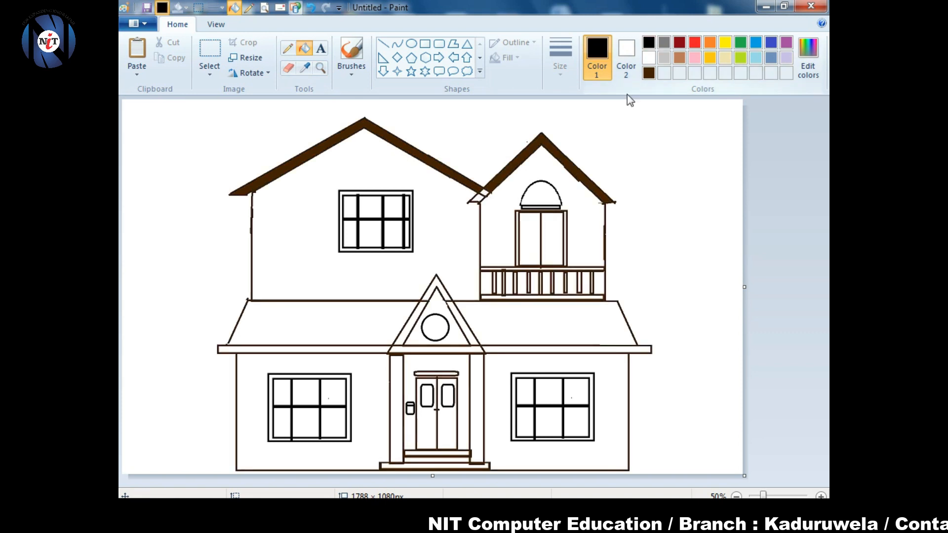
click(480, 194)
- Fill the small left eave and the overlap between the roofs brown, undoing a leaked fill
click(821, 497)
drag(383, 481, 557, 481)
click(523, 284)
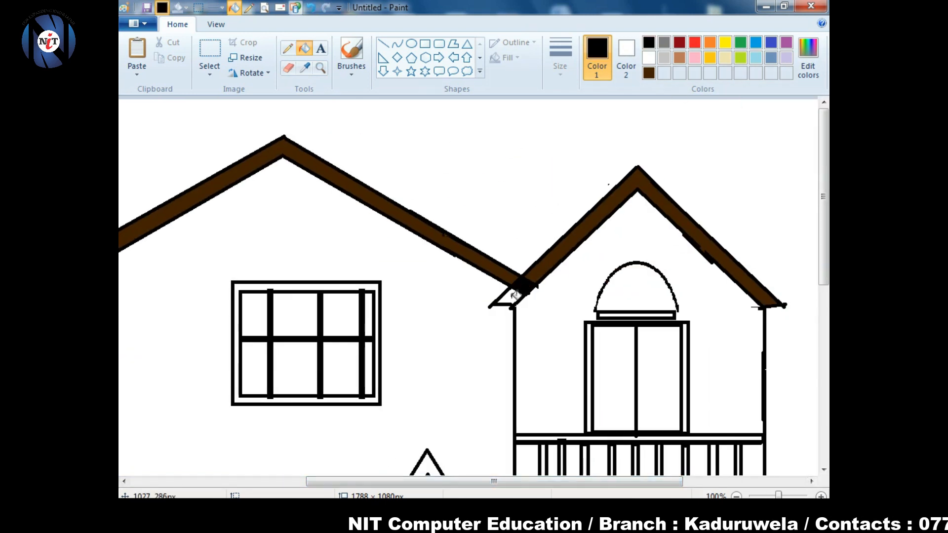
click(649, 73)
key(ctrl+z)
click(514, 296)
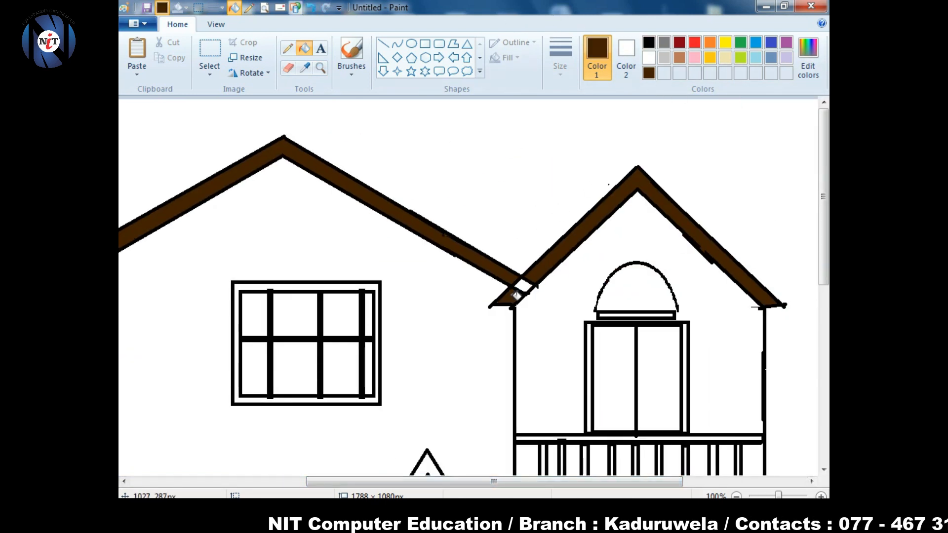
click(523, 285)
drag(821, 133, 821, 262)
drag(493, 481, 368, 481)
click(403, 279)
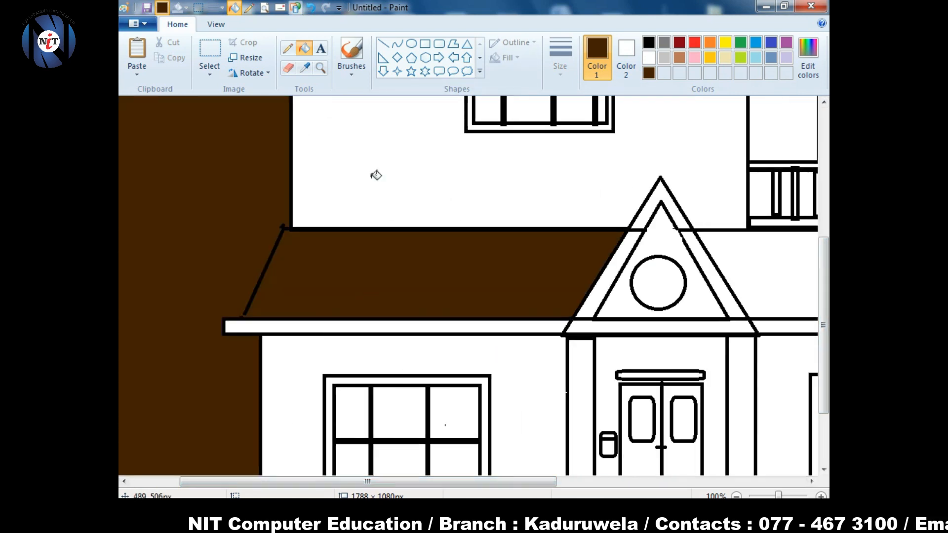
key(ctrl+z)
- Draw a line to close the gap along the roof's left edge
click(383, 43)
drag(262, 272, 239, 316)
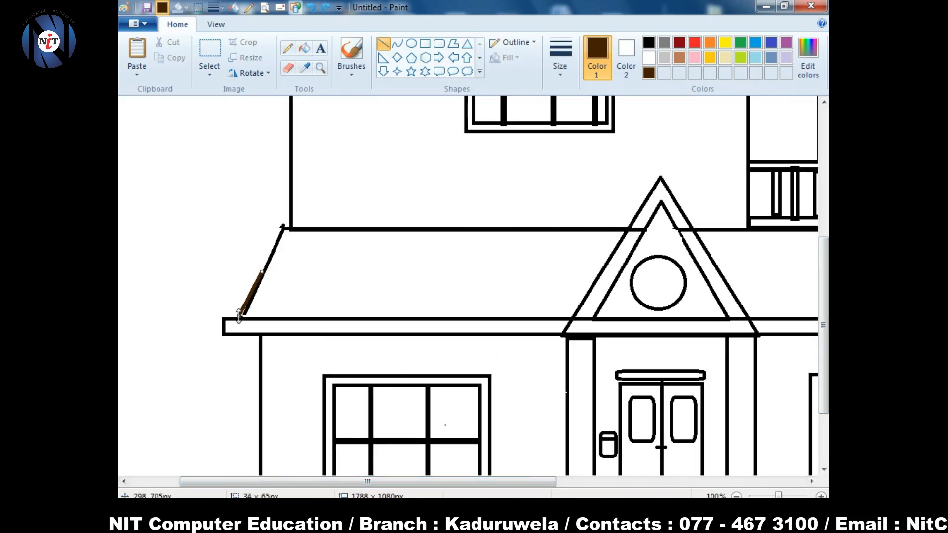
click(649, 43)
drag(596, 438, 643, 397)
key(ctrl+z)
drag(367, 481, 343, 481)
- Fill the left and right lower roof sections and the inner gable triangle brown
click(648, 73)
click(305, 50)
click(518, 272)
click(778, 277)
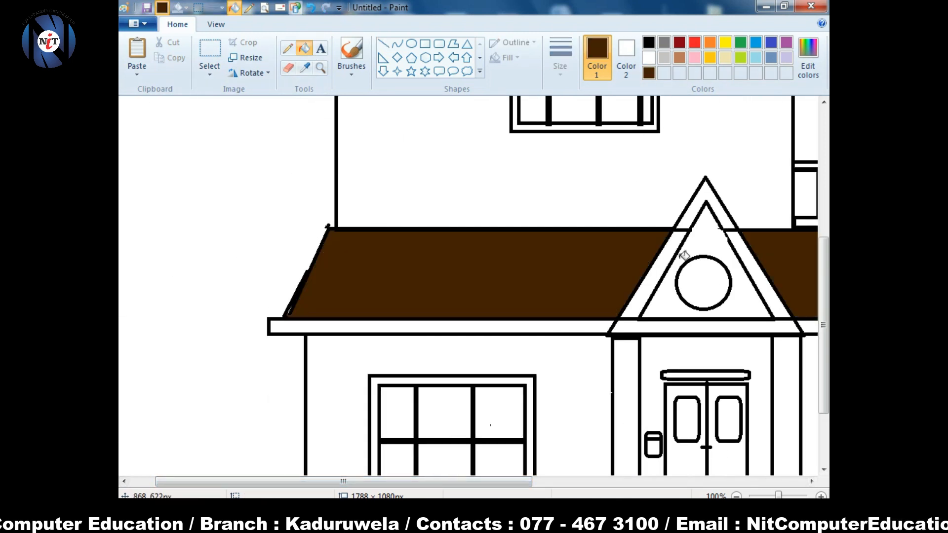
click(691, 242)
- Mix a darker brown and refill the lower roof, gable triangle and upper roof pieces
click(808, 59)
click(622, 287)
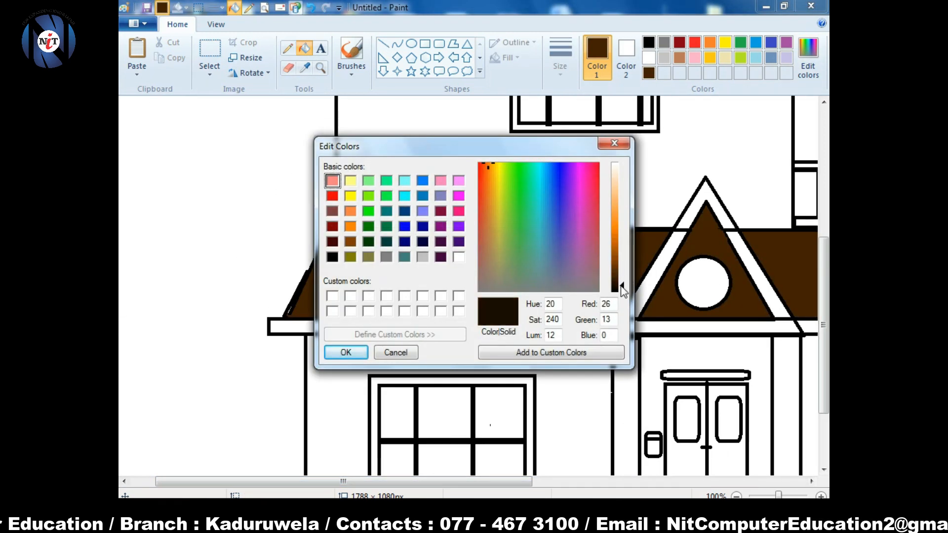
click(346, 353)
click(440, 307)
click(704, 240)
click(790, 267)
drag(823, 259, 823, 148)
click(723, 205)
click(788, 261)
click(802, 250)
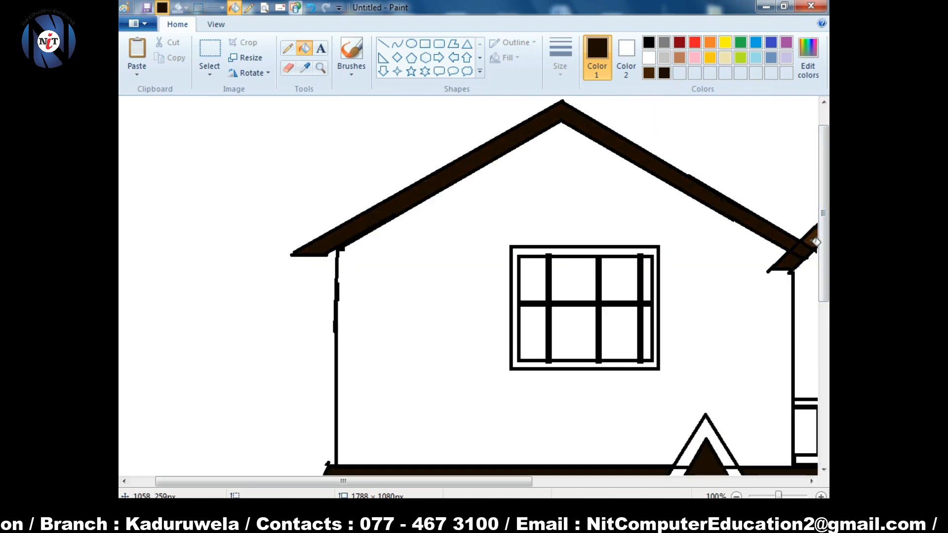
scroll(815, 242, down, 3)
- Fill the porch gable trim, both eave strips and the door surround in lighter brown
click(649, 73)
click(696, 306)
click(642, 385)
click(770, 385)
click(701, 417)
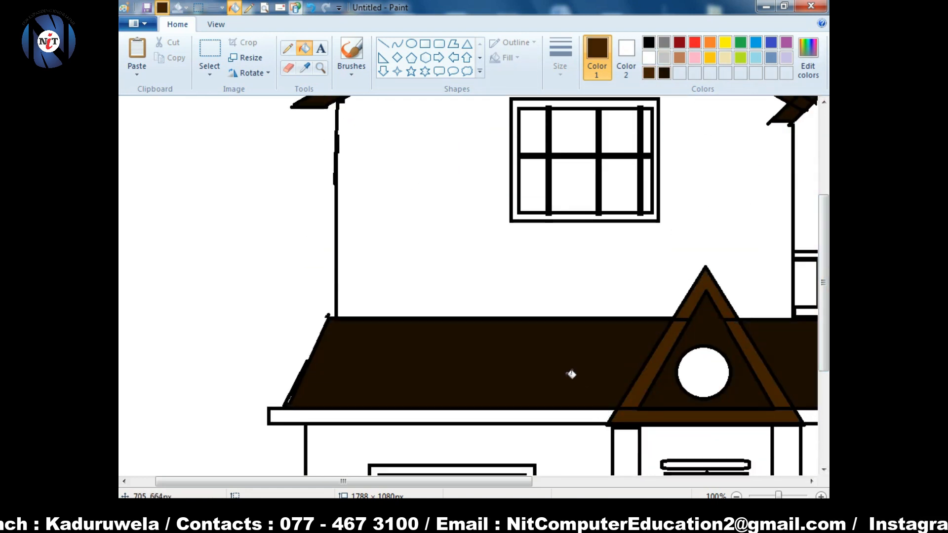
click(567, 416)
scroll(568, 346, down, 3)
scroll(642, 296, right, 3)
click(705, 254)
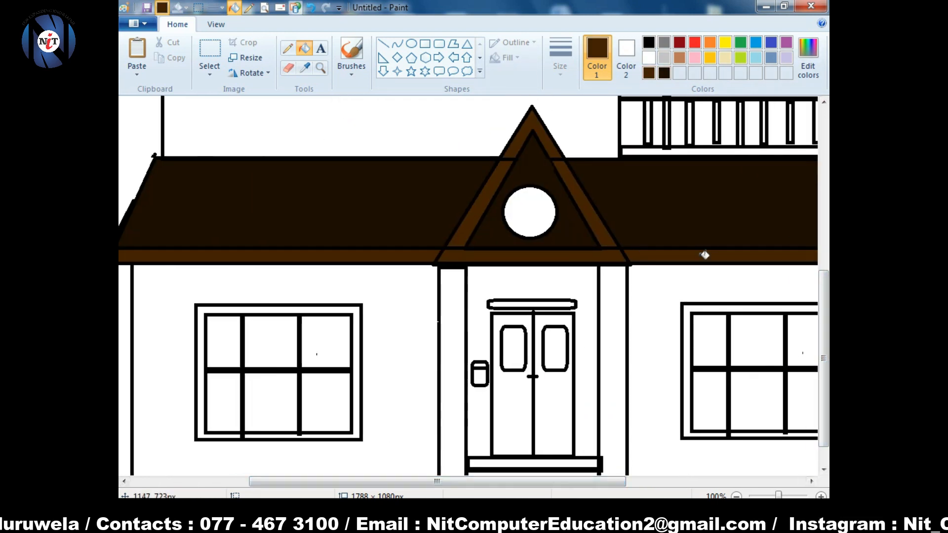
click(467, 342)
- Fill both door pillars dark brown, restoring the wall beside the porch to white
click(664, 73)
click(452, 319)
click(619, 313)
click(662, 302)
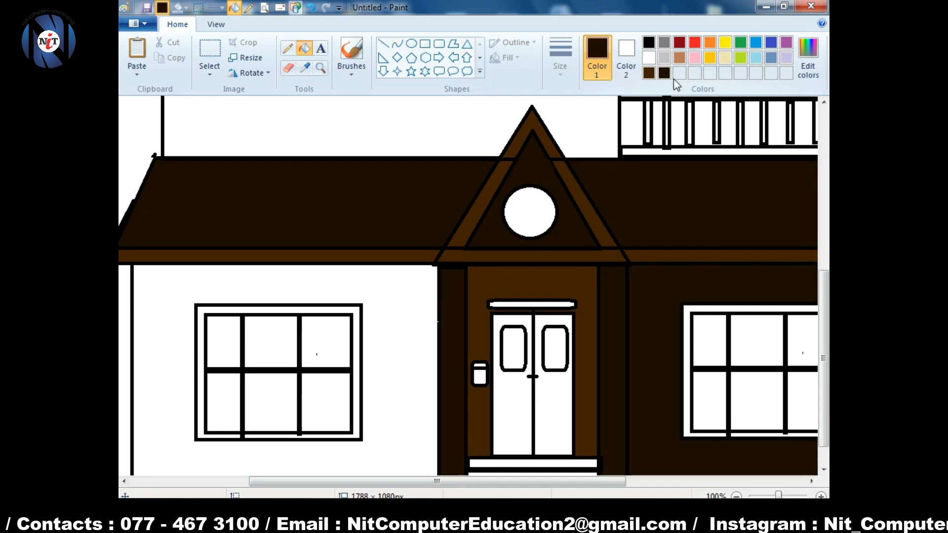
click(649, 58)
click(787, 286)
- Fill the upper, lower and bottom door steps dark brown, undoing a stray fill
scroll(820, 309, down, 1)
click(664, 73)
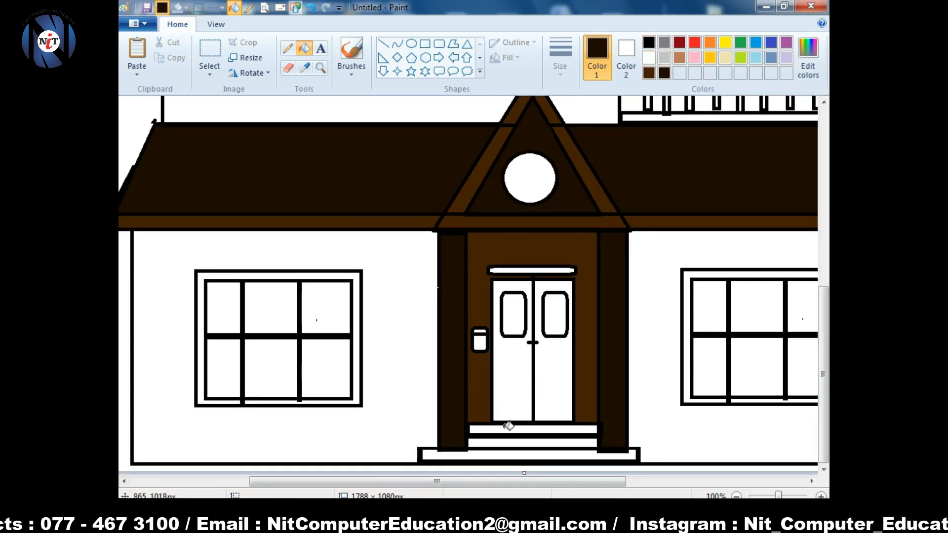
click(508, 428)
click(525, 443)
click(525, 453)
key(ctrl+z)
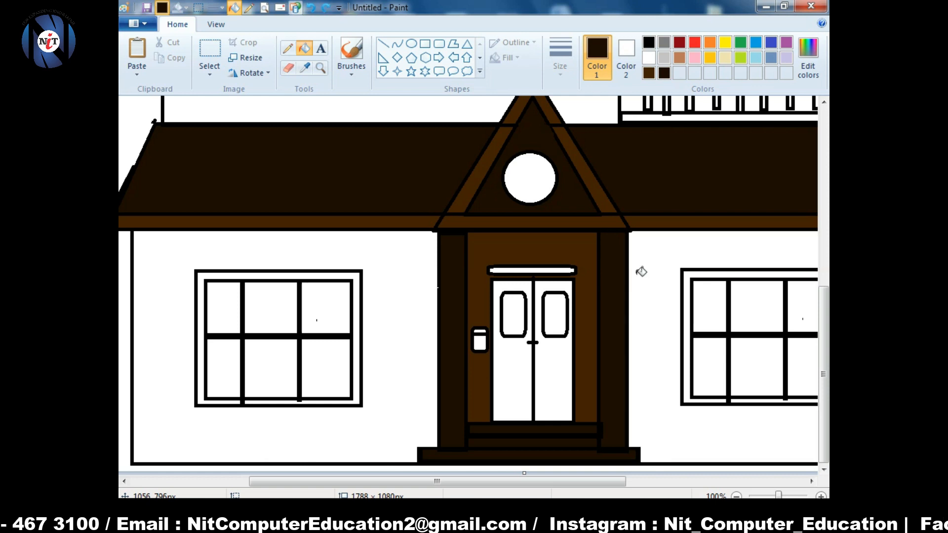
click(808, 58)
- Mix a light yellow and fill the lower walls and upper left wall, undoing the upper right fill
click(351, 182)
drag(623, 196, 622, 199)
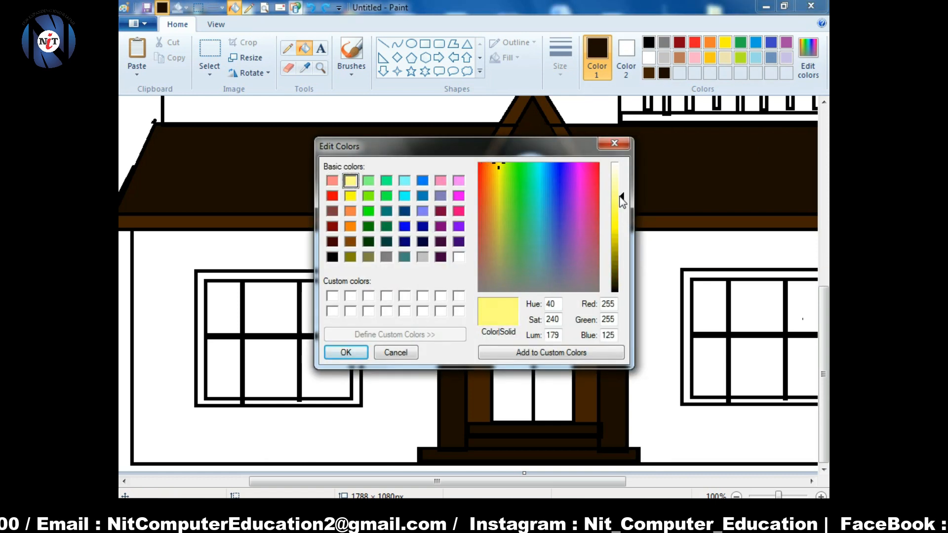
click(345, 353)
click(401, 316)
click(655, 316)
click(736, 496)
click(439, 253)
click(509, 244)
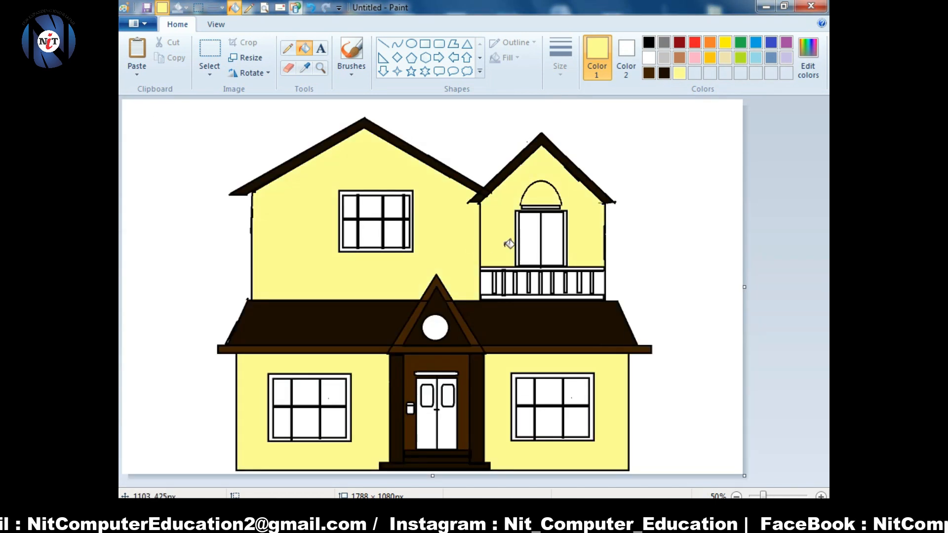
click(820, 496)
drag(357, 481, 574, 487)
key(ctrl+z)
- Add a black line, then fill the dome above the balcony door brown
click(384, 44)
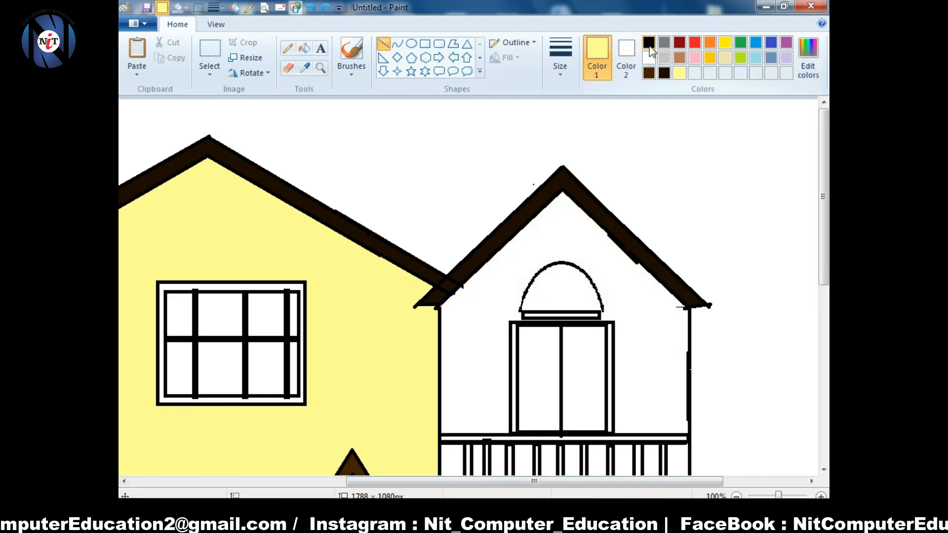
click(649, 42)
click(679, 73)
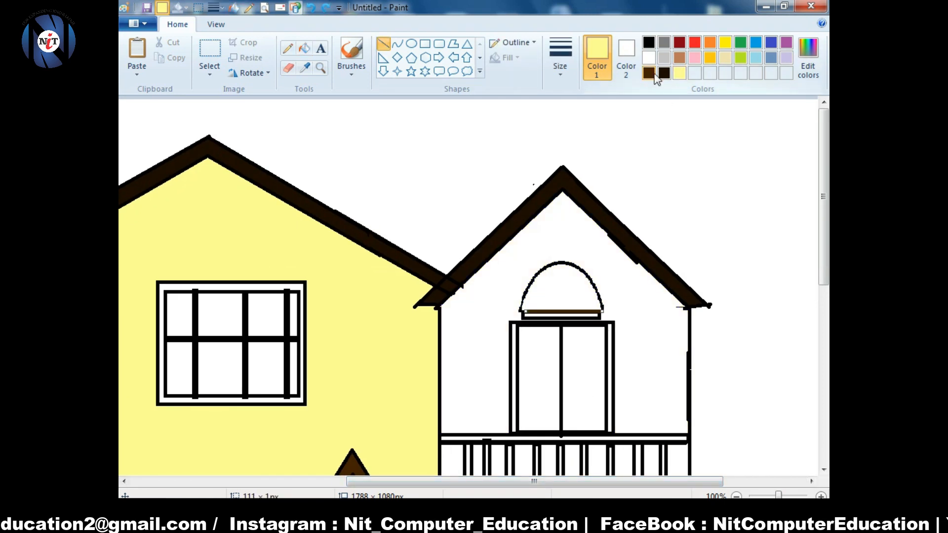
click(654, 74)
click(648, 43)
click(535, 296)
click(647, 75)
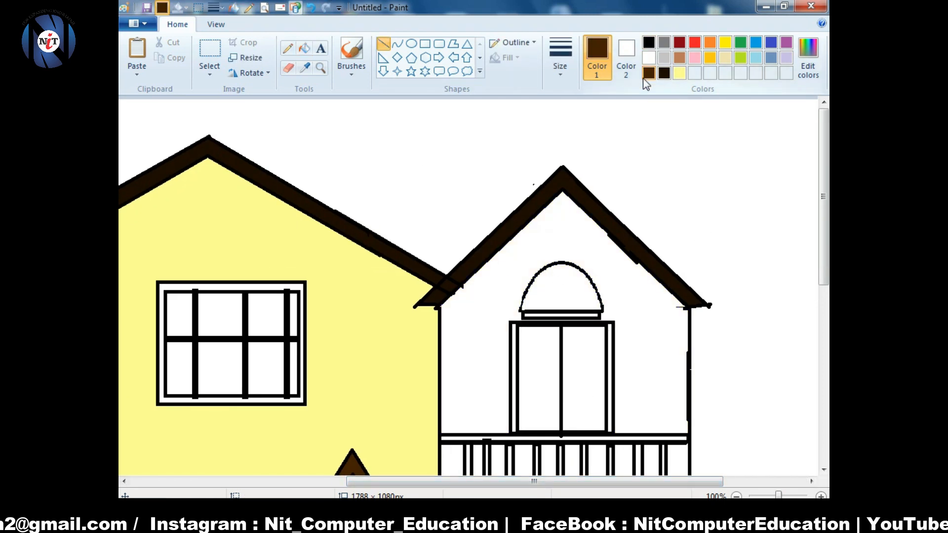
click(304, 48)
click(560, 291)
- Fill the seven balcony railing sections dark brown
scroll(594, 328, down, 3)
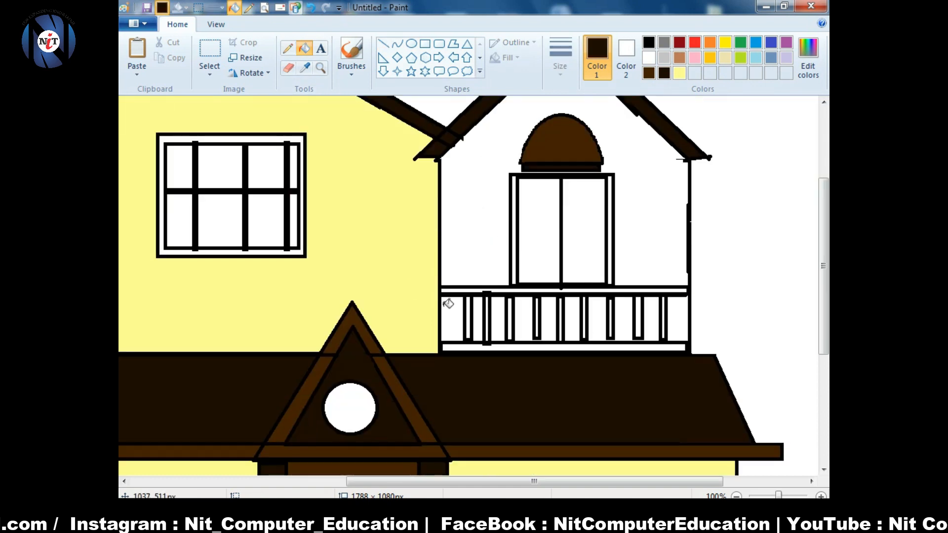
click(450, 311)
click(477, 316)
click(498, 318)
click(524, 319)
click(548, 318)
click(572, 321)
click(597, 323)
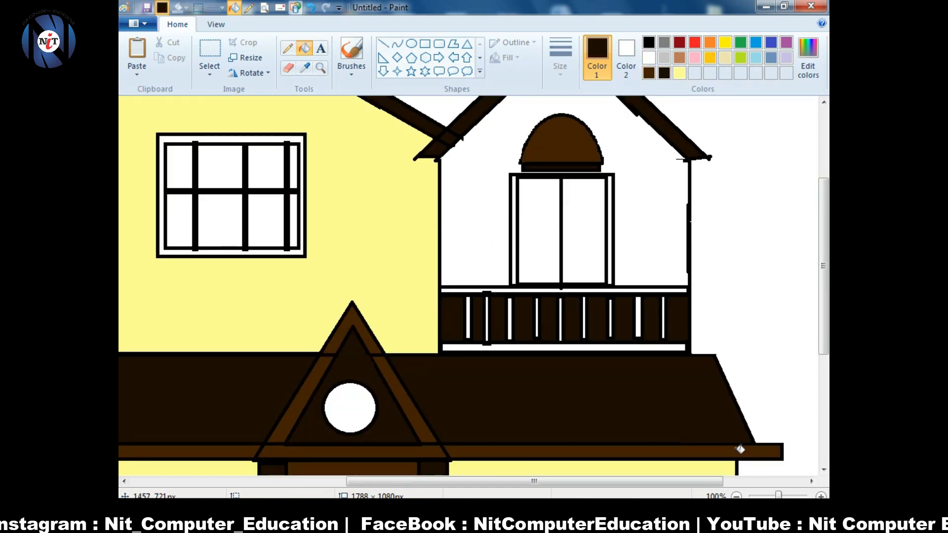
click(821, 496)
drag(476, 482, 614, 482)
drag(823, 250, 823, 326)
- Fill the strip under the railing and the remaining railing slots dark brown, undoing outline floods
click(312, 271)
click(311, 222)
click(348, 227)
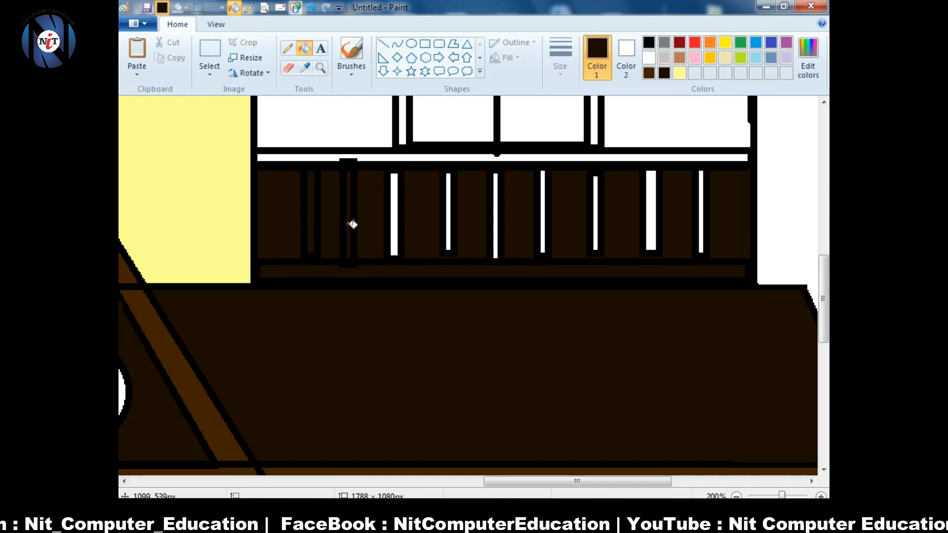
click(496, 219)
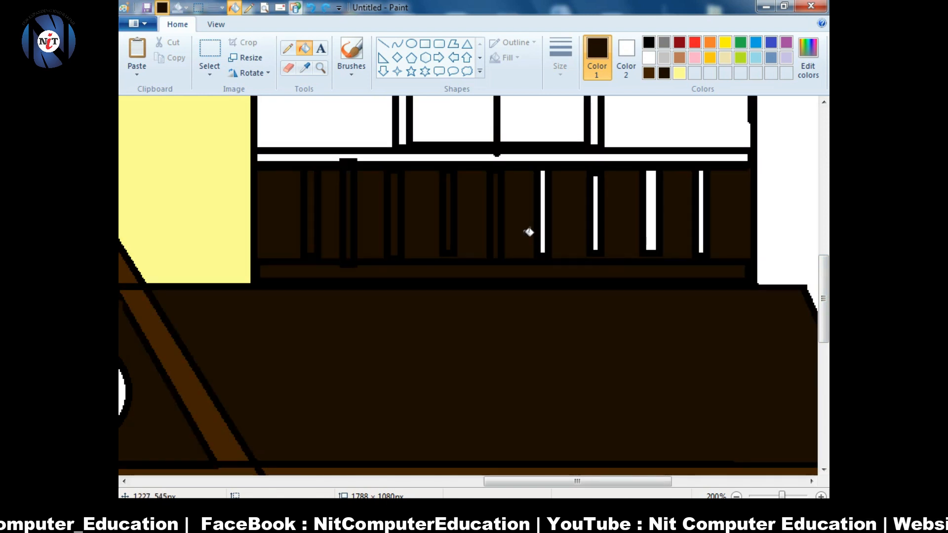
click(543, 216)
click(600, 221)
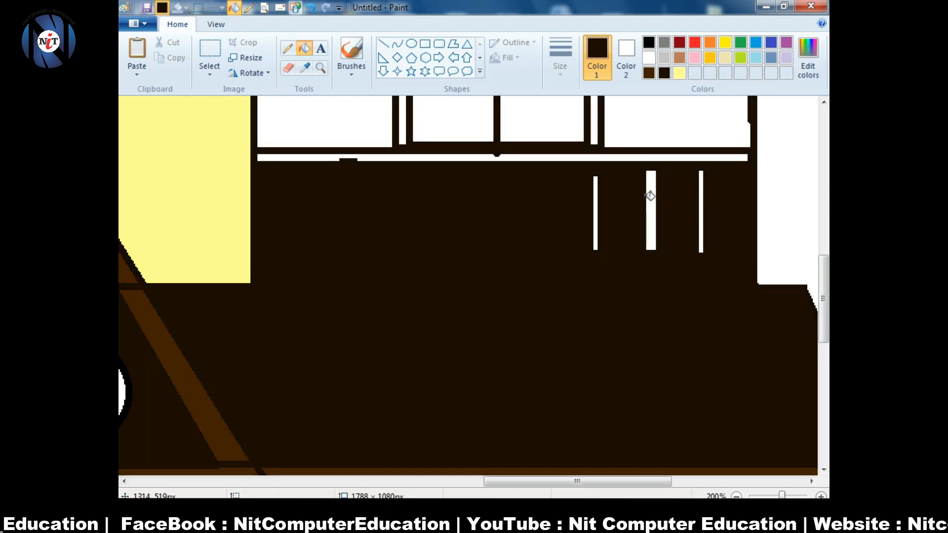
key(ctrl+z)
click(651, 196)
click(705, 199)
key(ctrl+z)
click(701, 199)
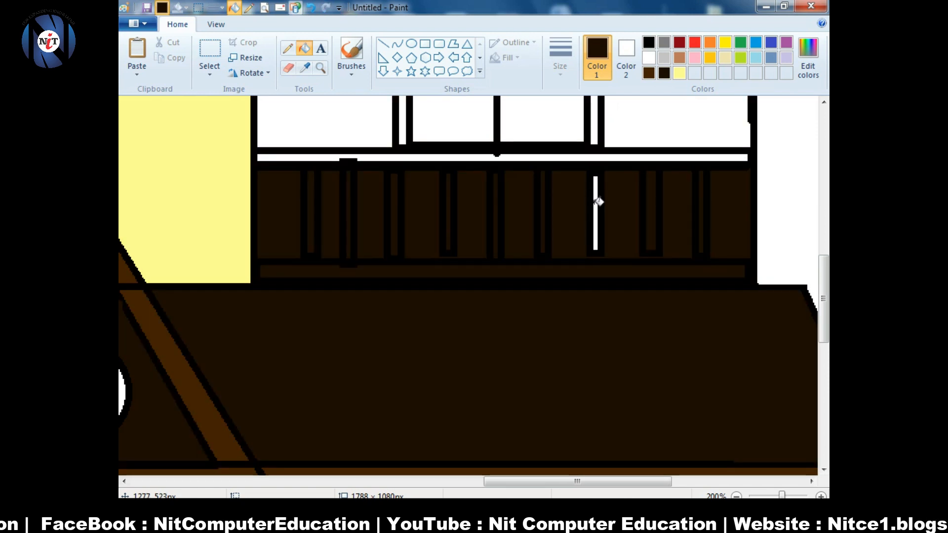
scroll(599, 201, down, 2)
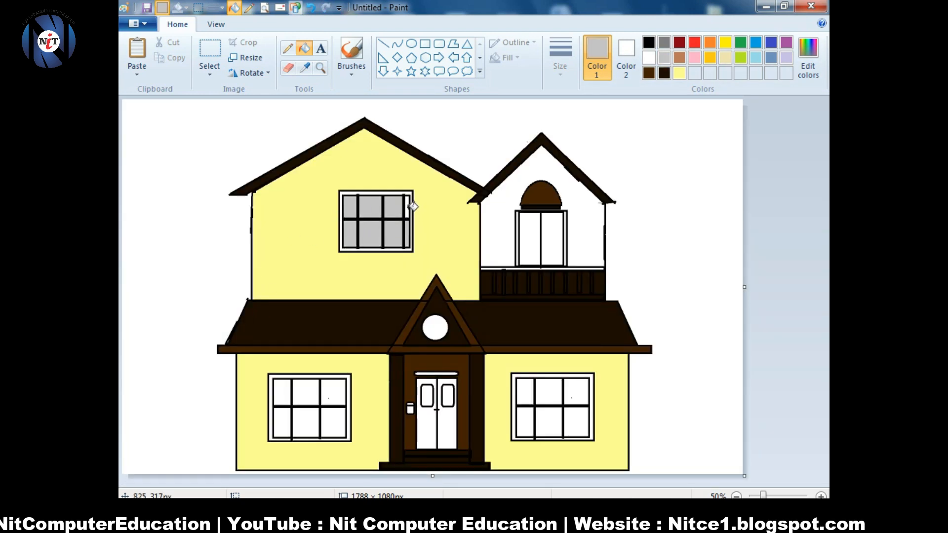
- Fill the upper window's frame dark brown
scroll(381, 230, up, 1)
click(664, 73)
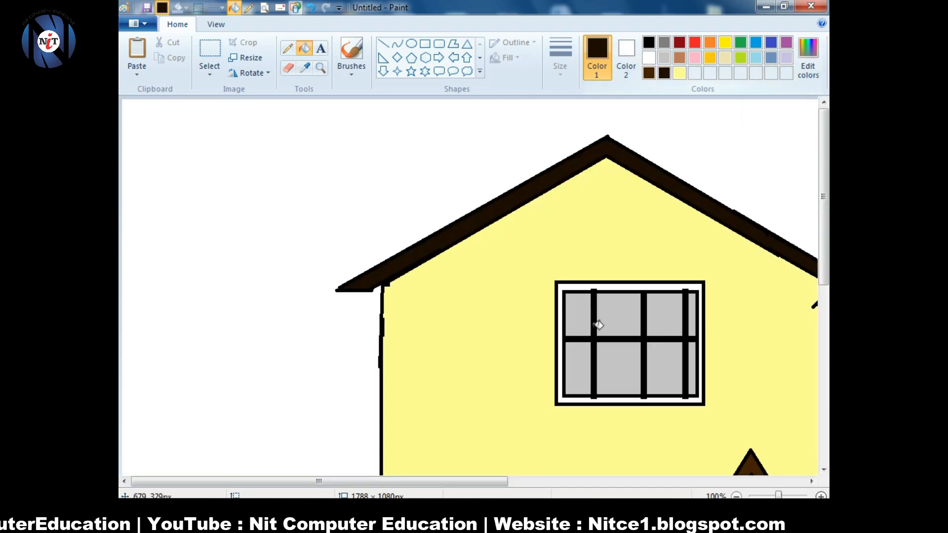
click(593, 325)
click(598, 286)
drag(823, 275, 823, 457)
- Fill the lower left window's frame dark brown, undoing two misplaced fills
click(580, 340)
click(575, 326)
key(ctrl+z)
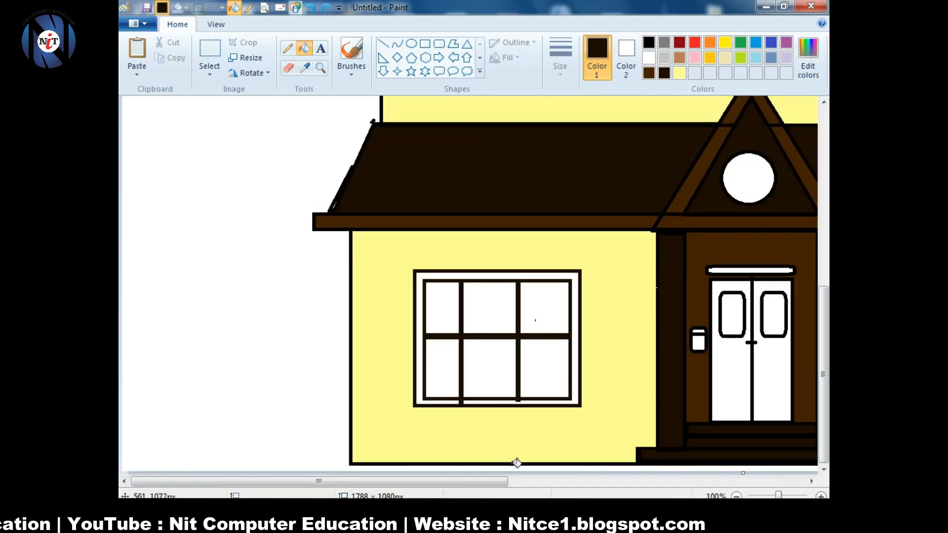
click(577, 379)
key(ctrl+z)
click(648, 73)
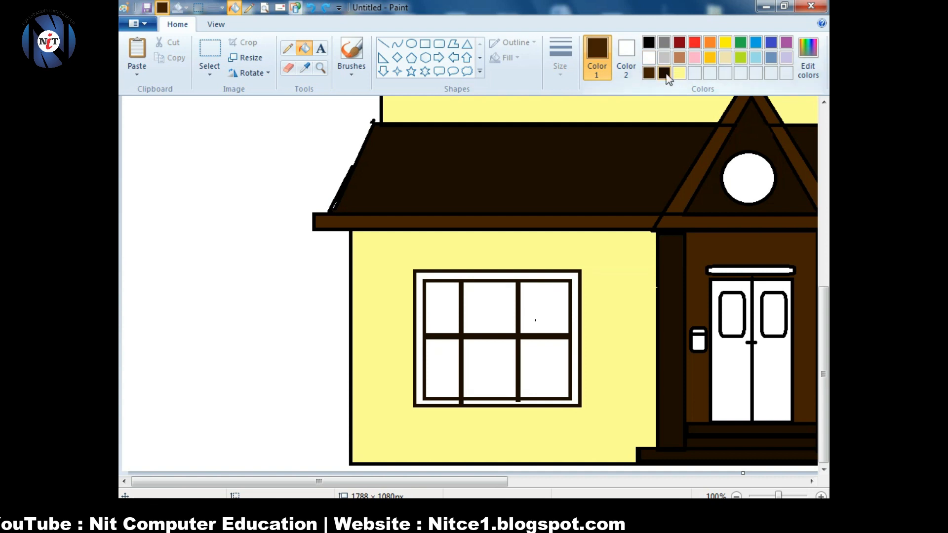
click(664, 74)
click(575, 321)
- Fill the six left window panes light grey
click(664, 57)
click(445, 311)
click(491, 313)
click(541, 314)
click(540, 359)
click(491, 356)
click(447, 354)
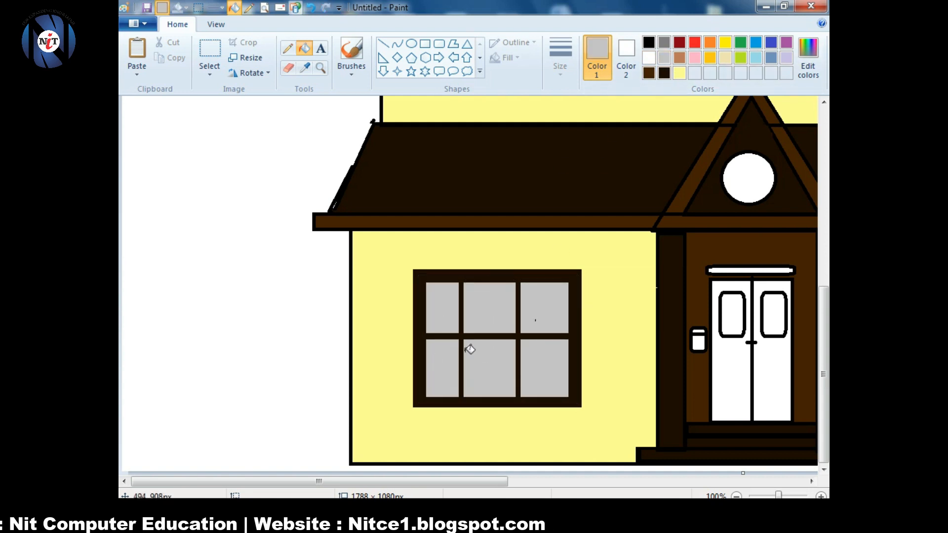
- Fill the door windows darker grey and the two door panels light grey
click(664, 42)
click(481, 375)
click(524, 355)
click(524, 313)
click(481, 313)
click(664, 57)
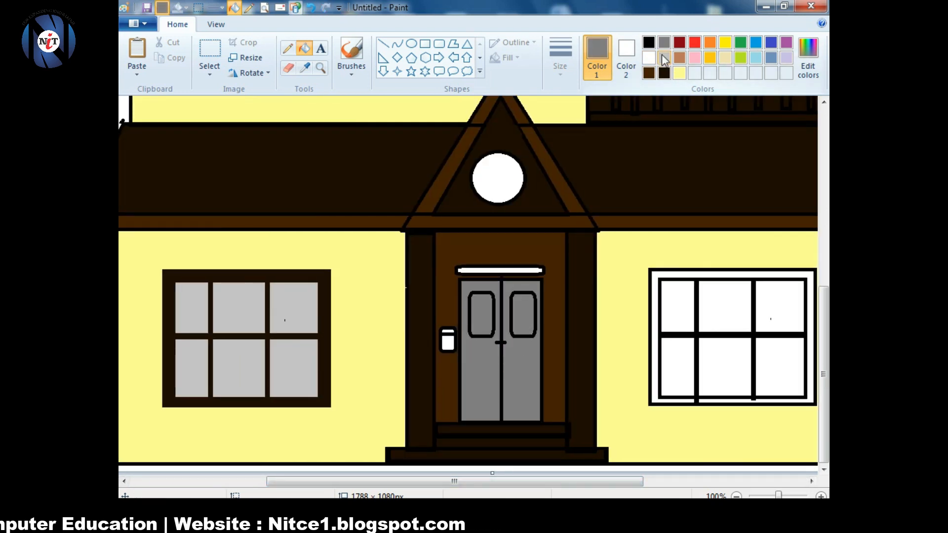
click(481, 375)
click(523, 375)
- Give the right window light grey panes and a dark brown frame
click(672, 392)
click(676, 316)
click(722, 314)
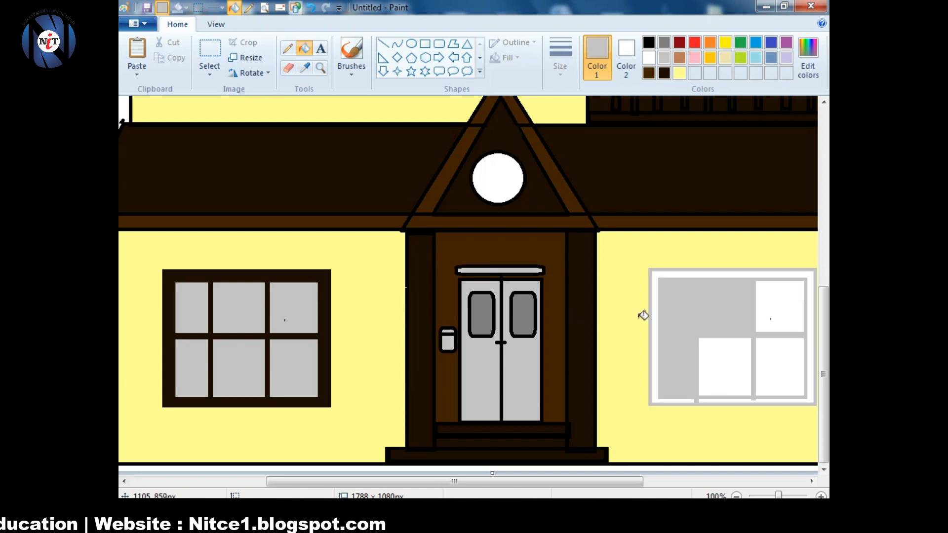
click(778, 316)
click(731, 384)
click(778, 377)
click(664, 74)
click(713, 400)
- Fill the upper right wall light yellow and both balcony door panes light grey
click(735, 495)
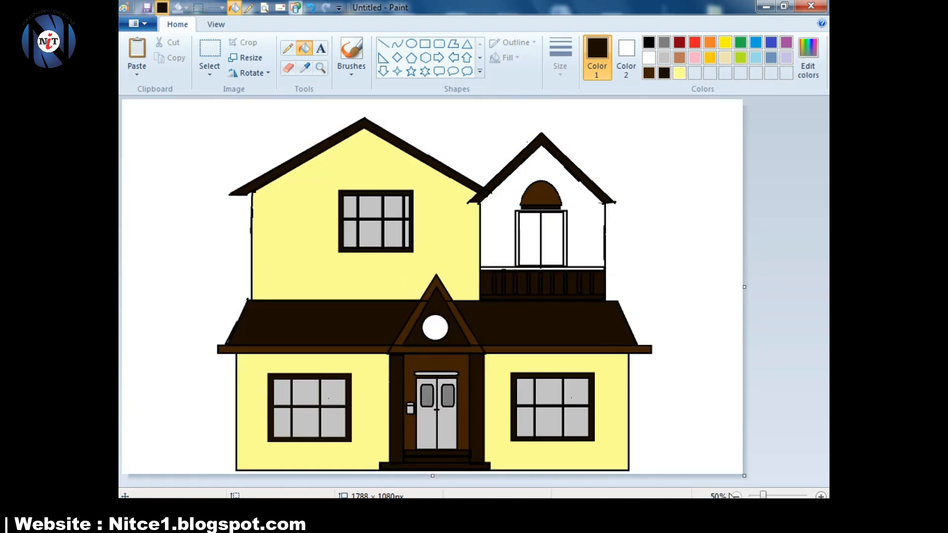
click(679, 73)
click(504, 199)
click(664, 58)
click(529, 240)
click(552, 240)
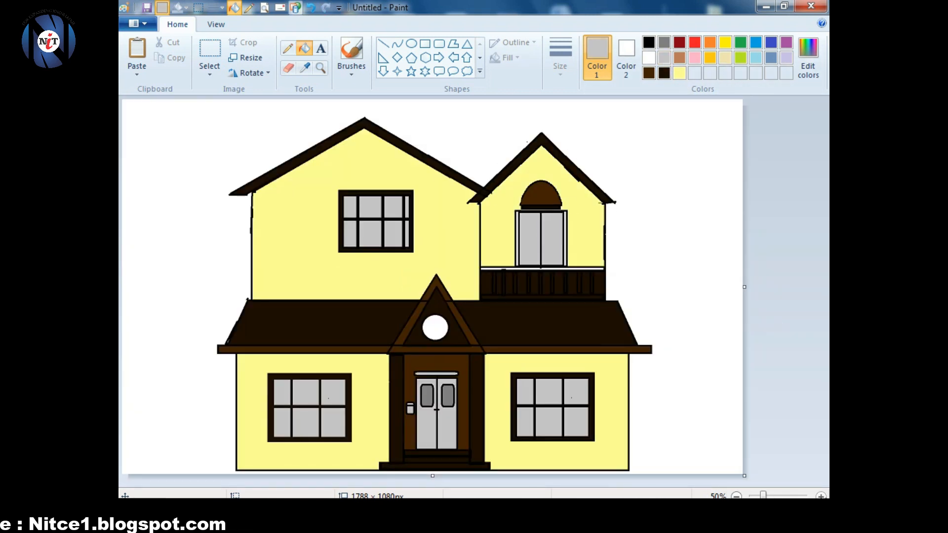
- Fill the jamb strips left and right of the balcony door dark brown
click(820, 496)
drag(470, 483, 665, 485)
click(821, 496)
drag(479, 484, 608, 483)
drag(824, 153, 824, 262)
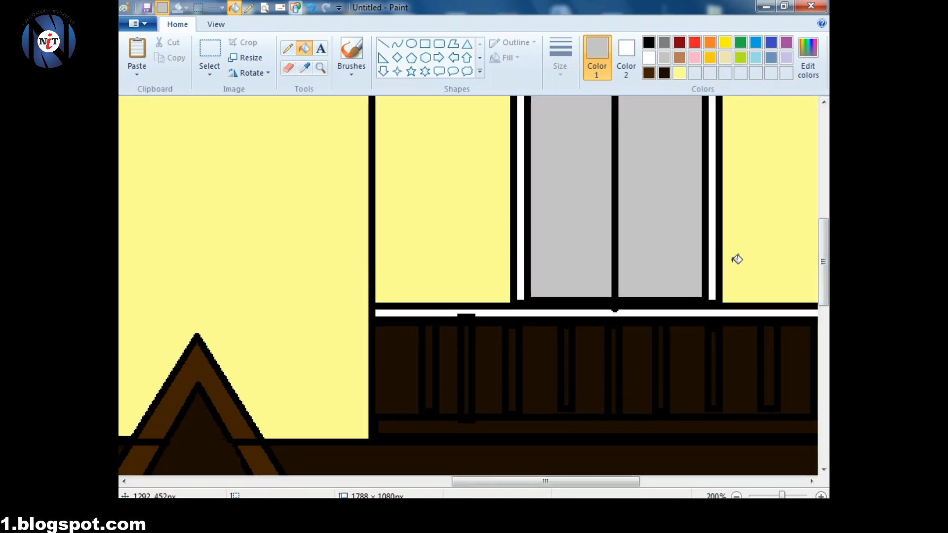
click(714, 277)
click(664, 73)
click(717, 223)
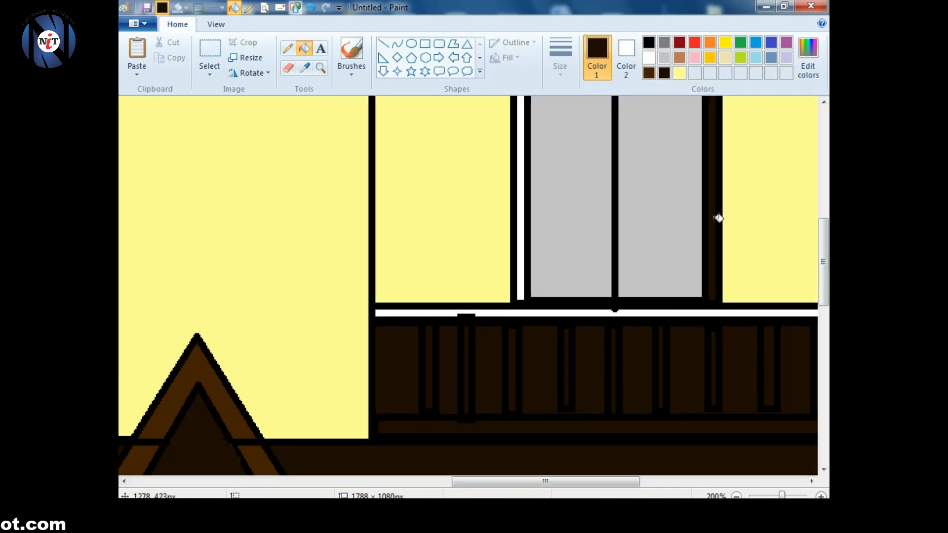
click(521, 247)
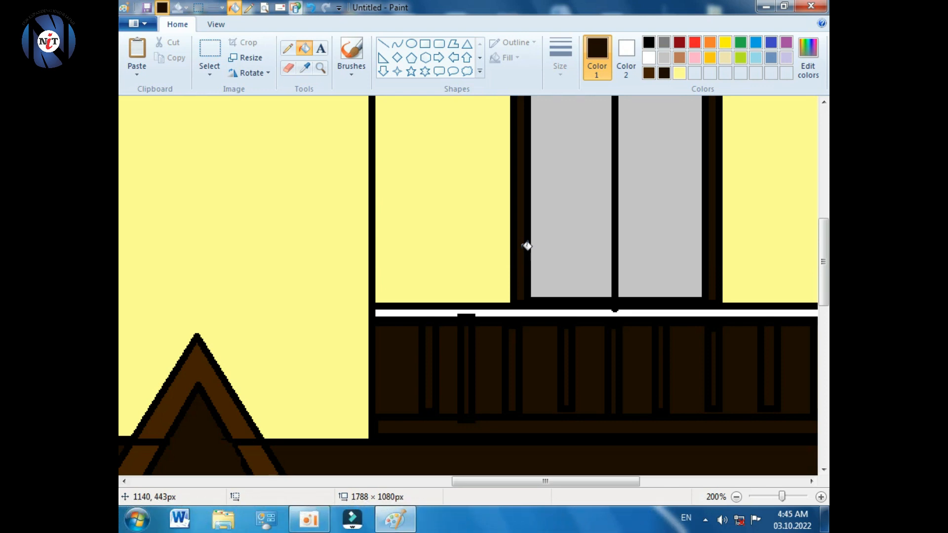
- Fill the railing's top rail grey and zoom out to view the house
click(664, 43)
click(572, 312)
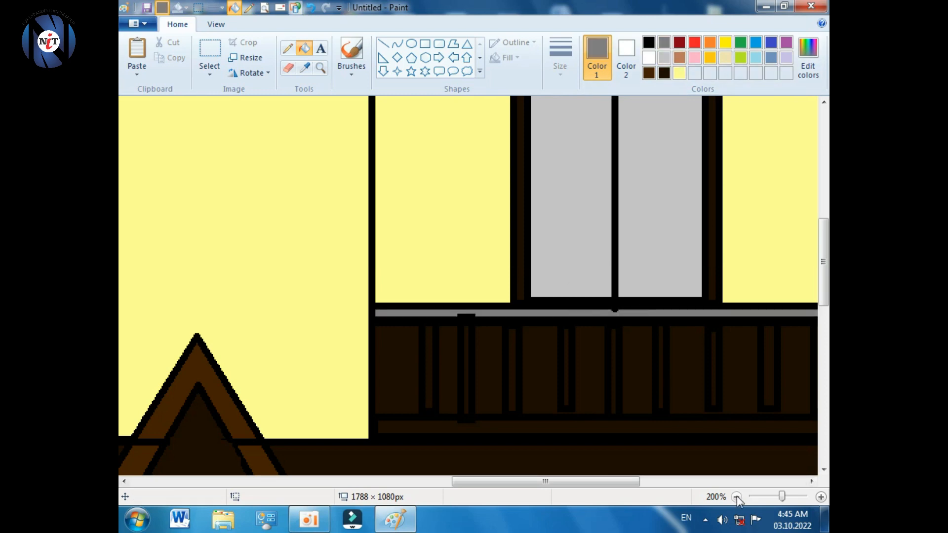
click(736, 497)
click(736, 497)
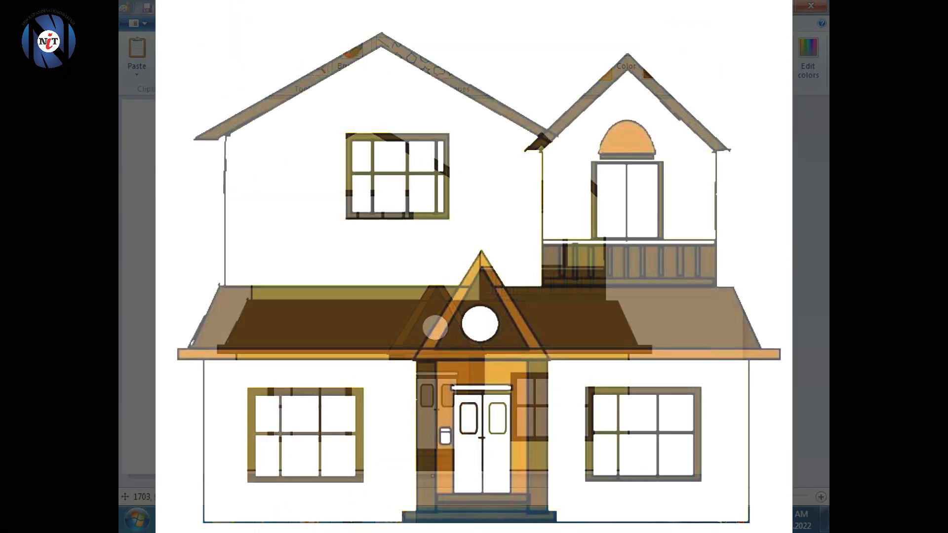